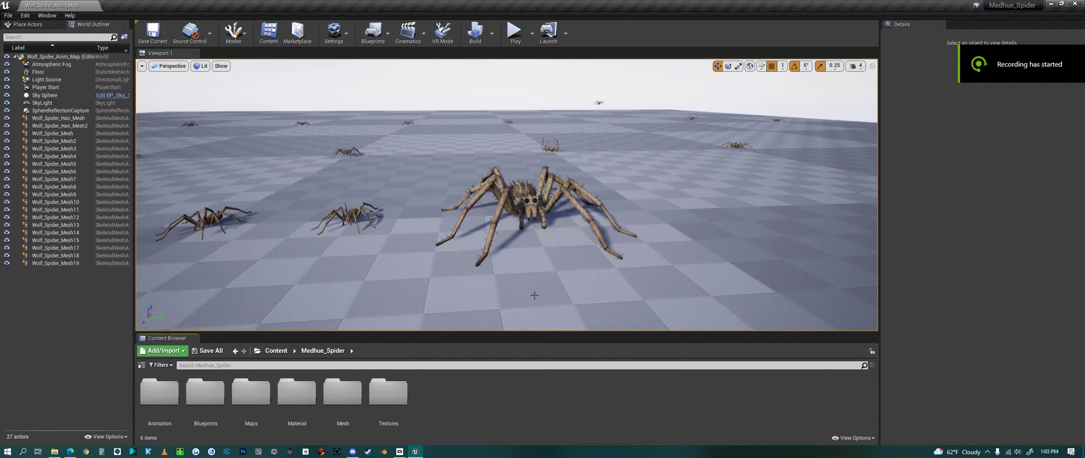
- Examine the large hair-mesh spider and the smaller wolf spiders in the level from several angles
left_click(525, 204)
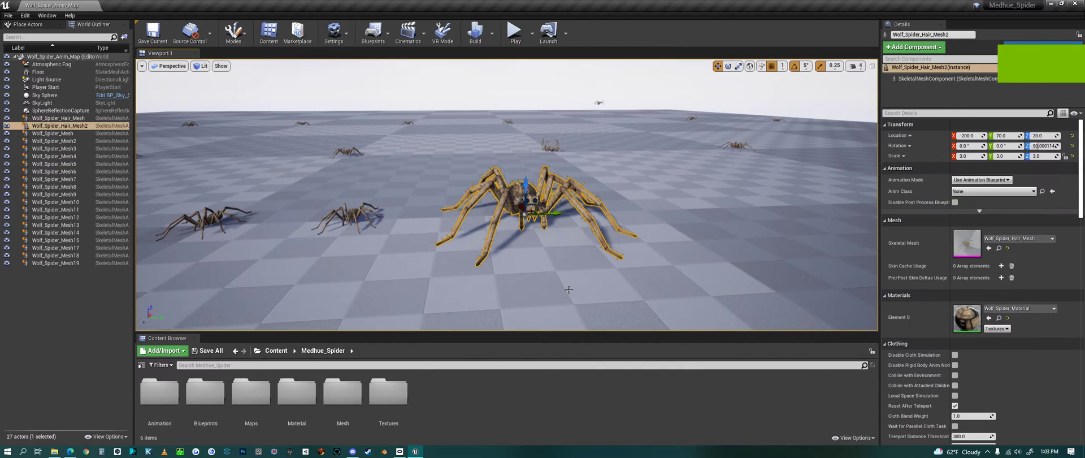
key("f")
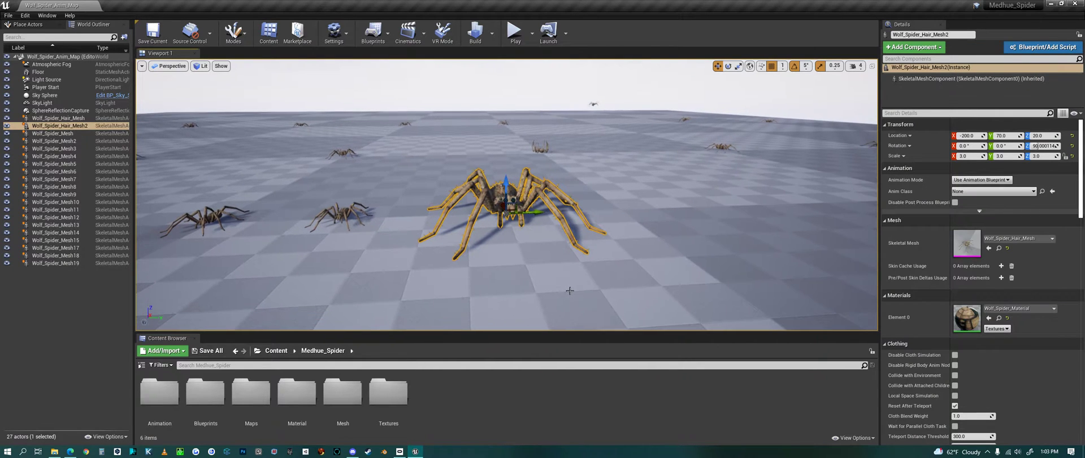
left_click(76, 357)
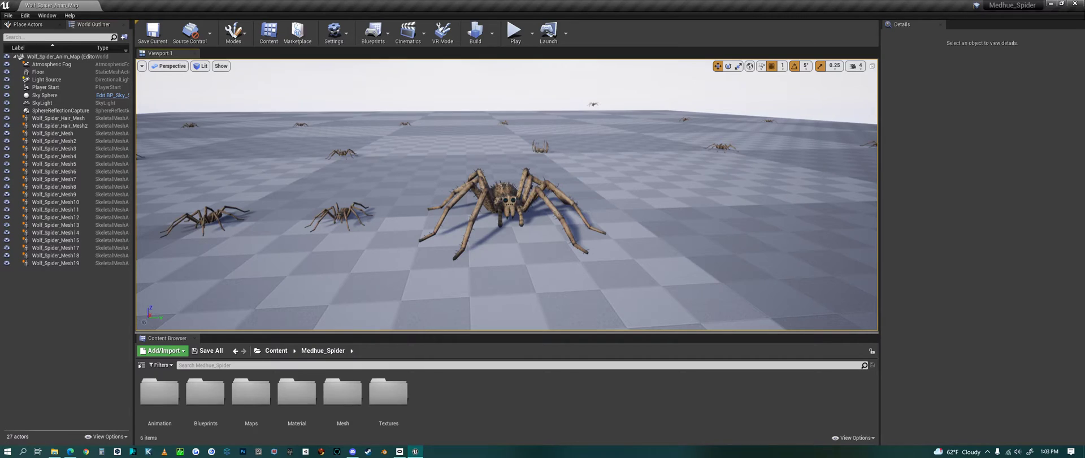
left_click_drag(506, 194, 361, 269, "alt")
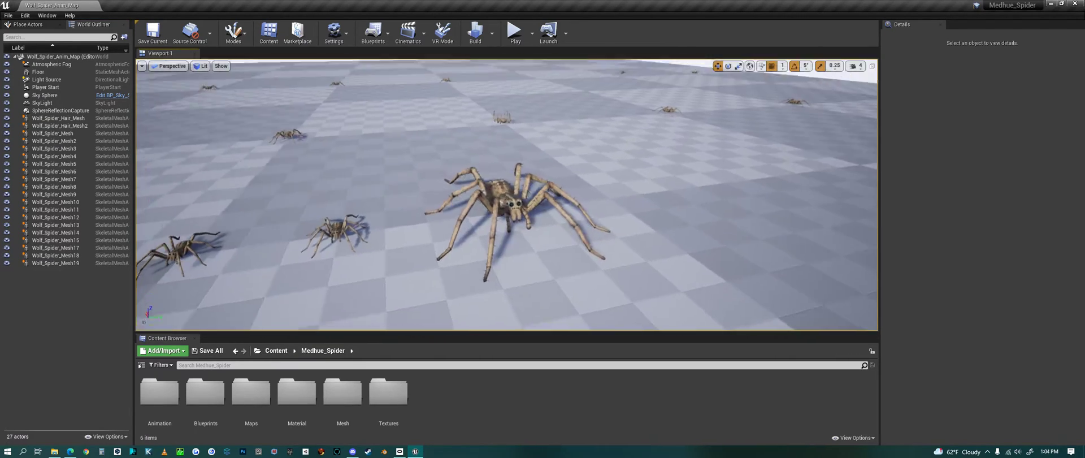
left_click_drag(532, 305, 530, 270, "alt")
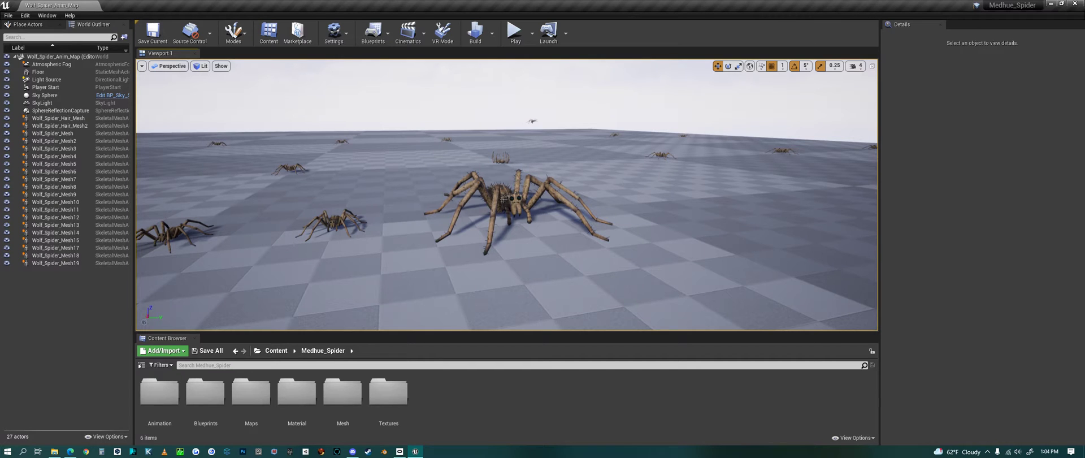
right_click_drag(576, 272, 455, 214)
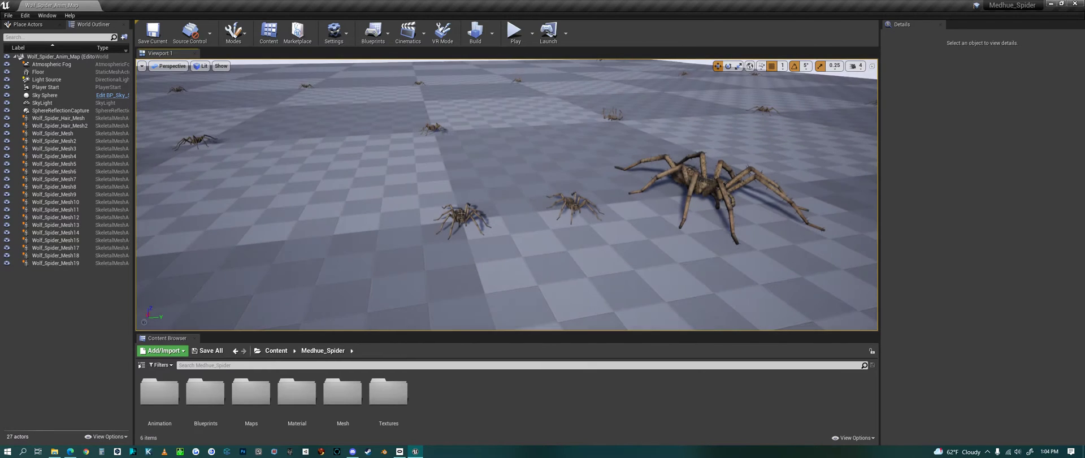
left_click(455, 215)
right_click_drag(455, 215, 455, 215)
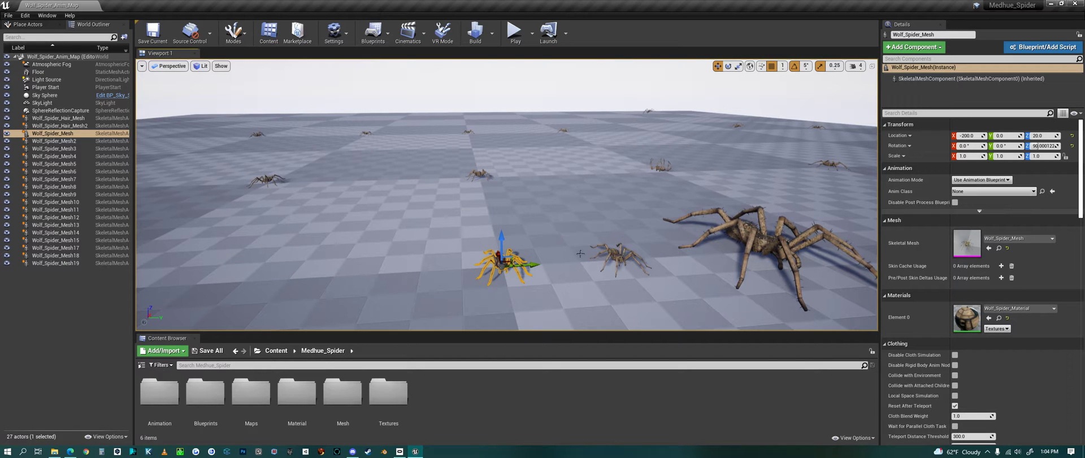
- Play the level, fly the camera around to watch the spider animations, and stop the play session
left_click(513, 31)
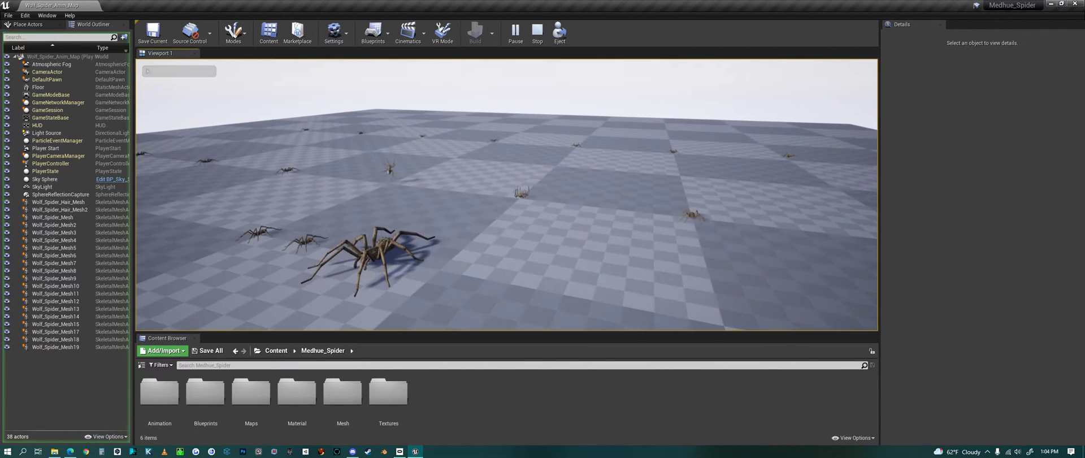
key("d")
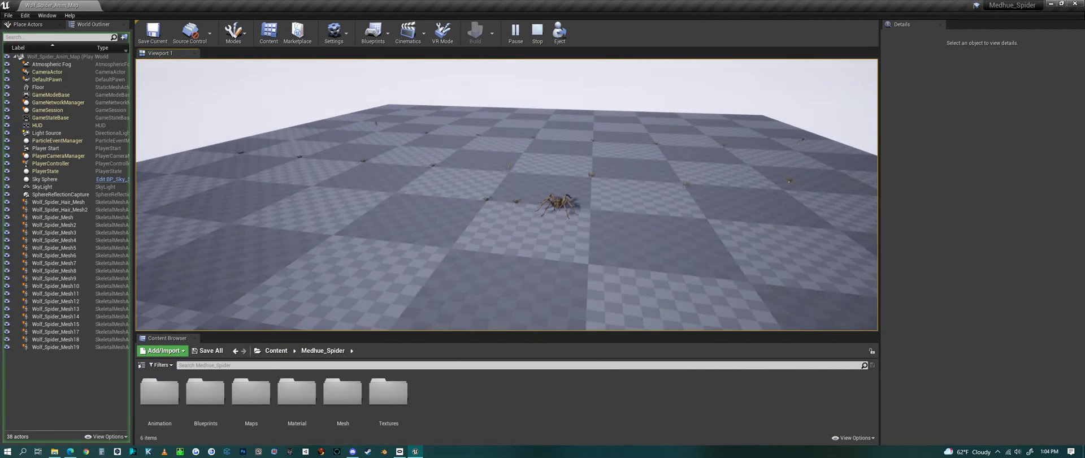
key("Escape")
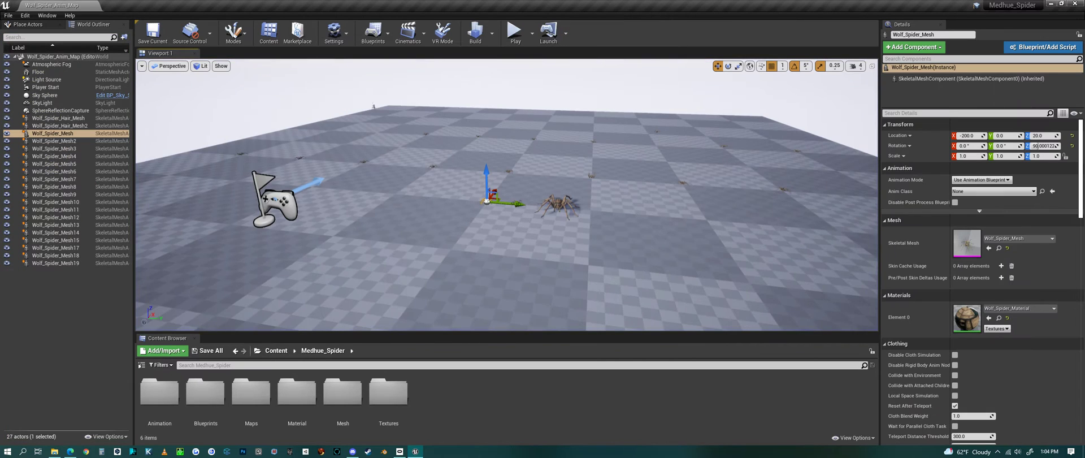
right_click_drag(506, 195, 527, 186)
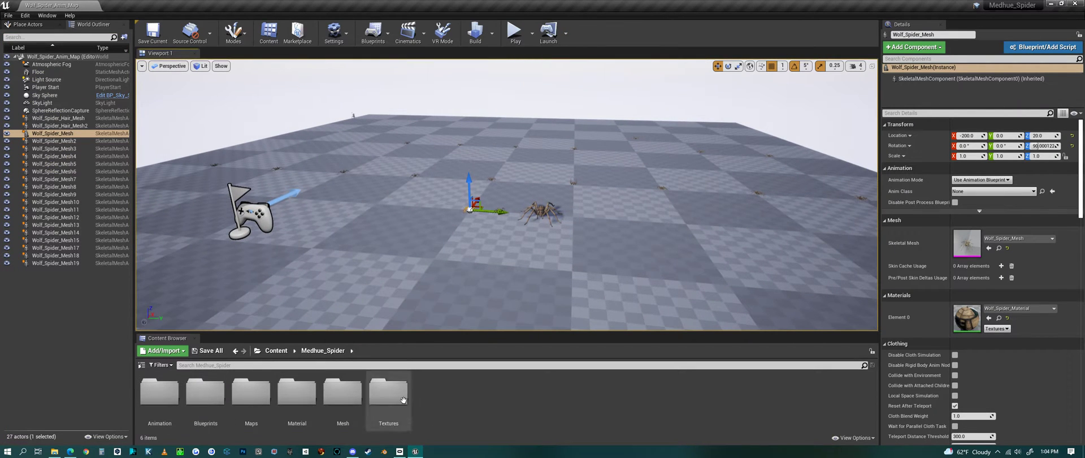
- Open the Blueprints folder of Medhue_Spider to view its AI, animation and spider blueprints
left_click(158, 400)
left_click(214, 400)
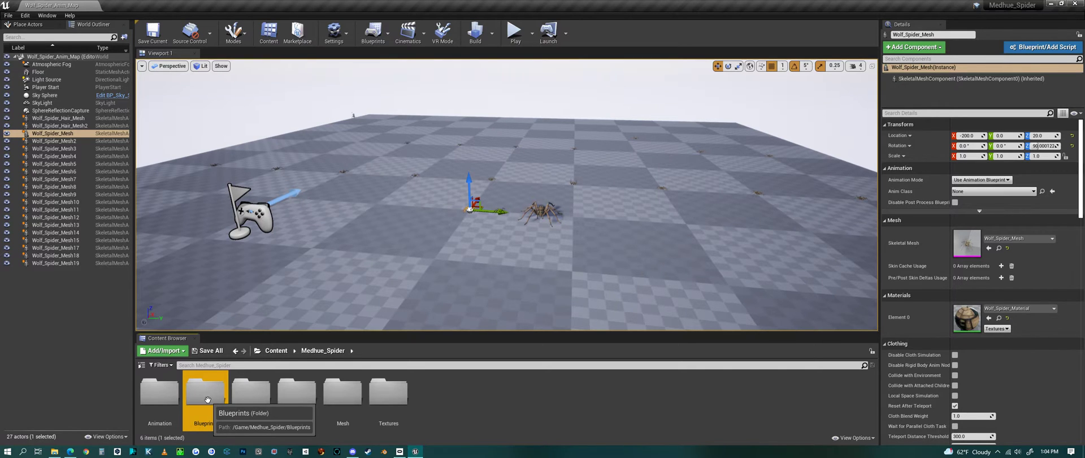
double_click(209, 398)
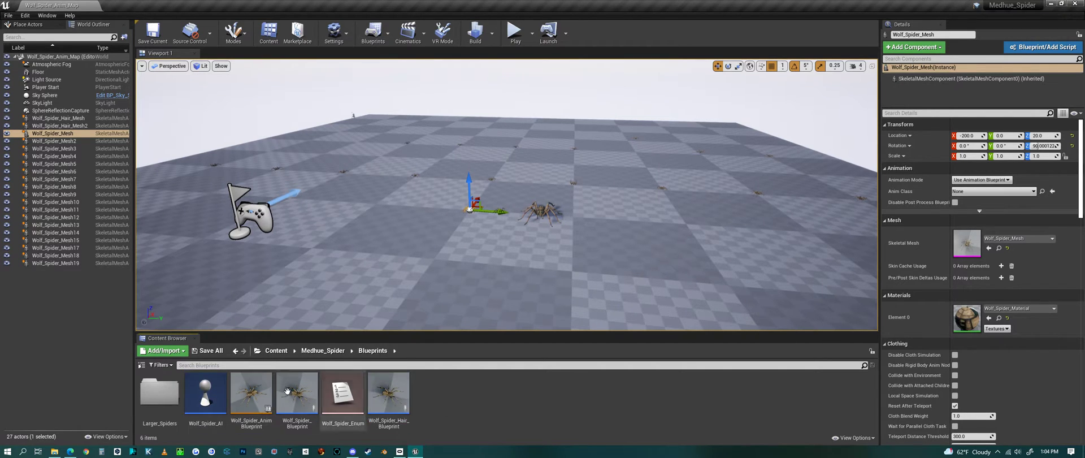
- Look through the Maps folder and the Material folder of Medhue_Spider
left_click(331, 351)
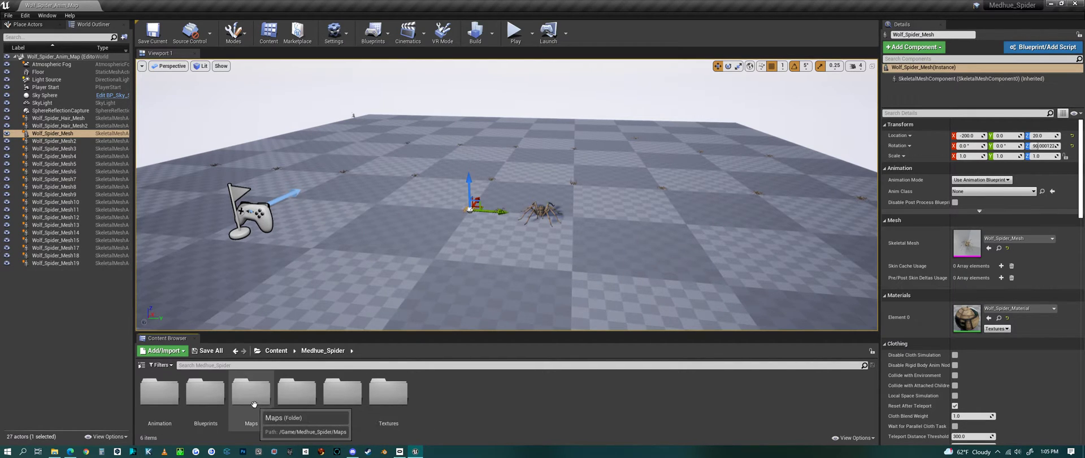
double_click(253, 402)
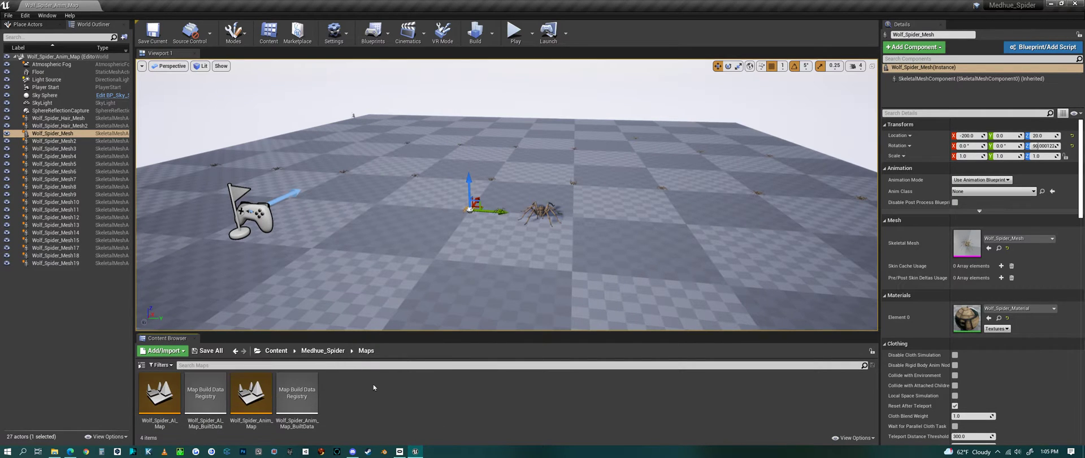
left_click(323, 351)
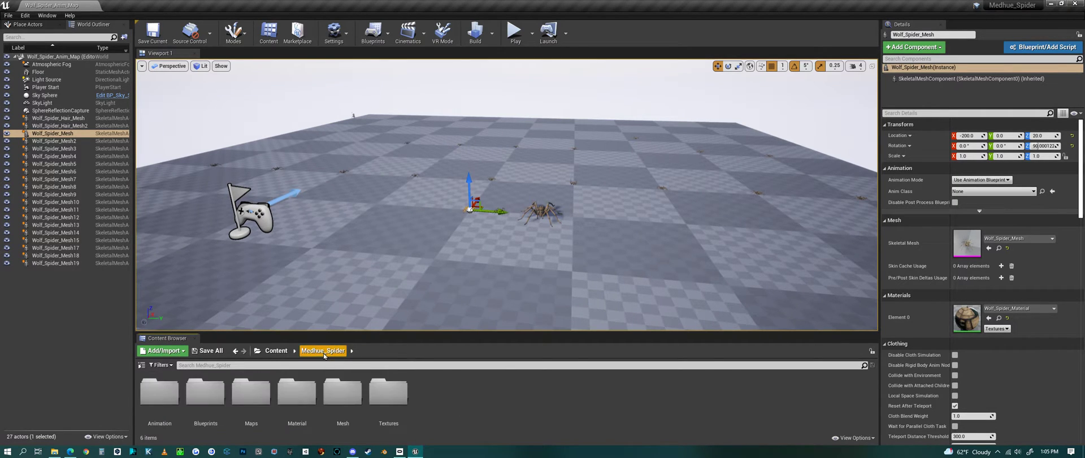
double_click(297, 397)
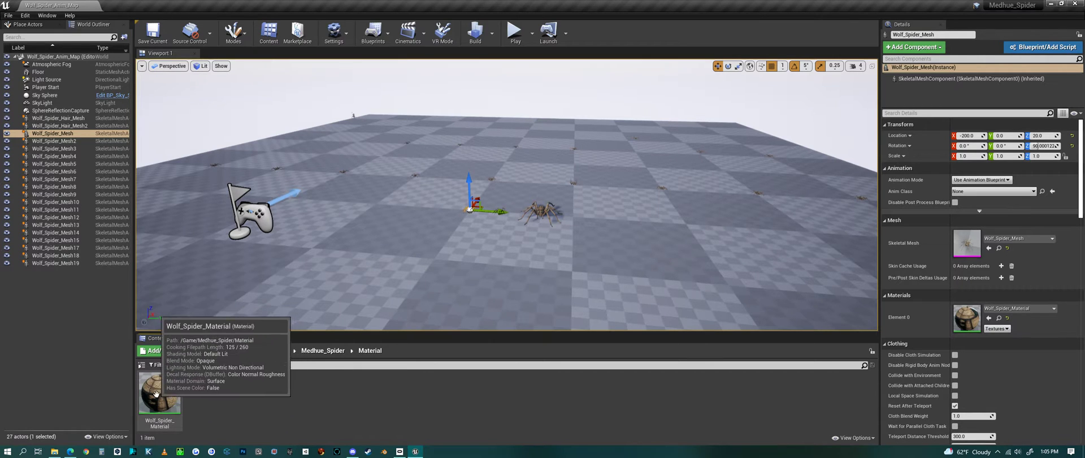
- Open Wolf_Spider_Hair_Mesh from the Mesh folder, inspect the model and its triangle count, and close its editor
left_click(332, 354)
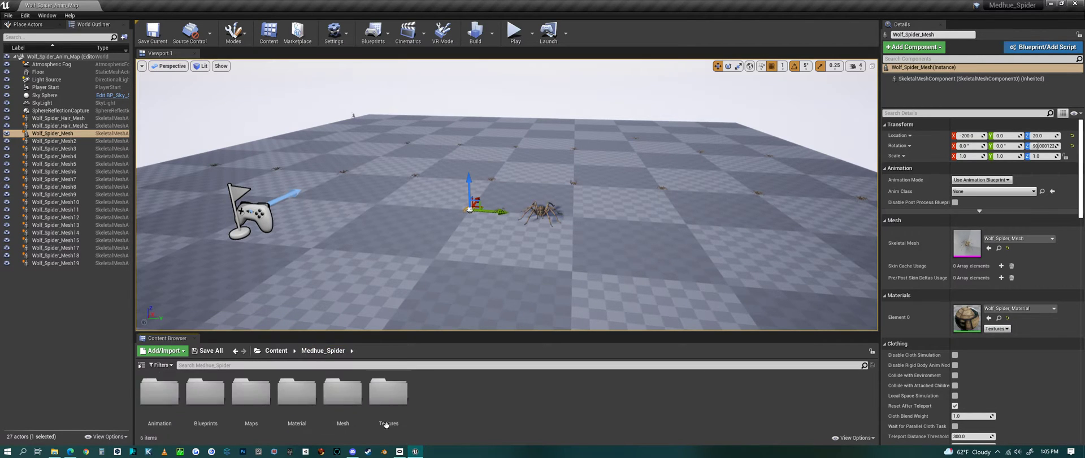
left_click(343, 398)
double_click(343, 398)
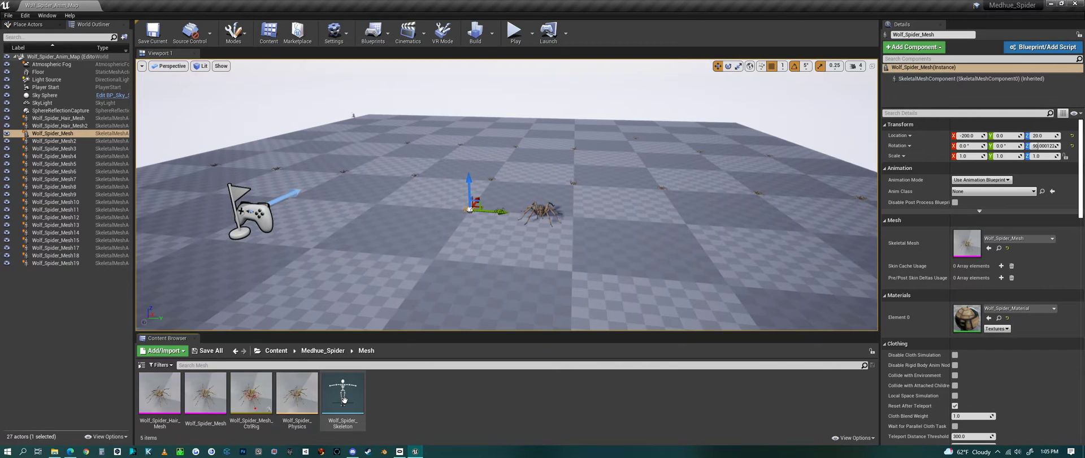
left_click(160, 394)
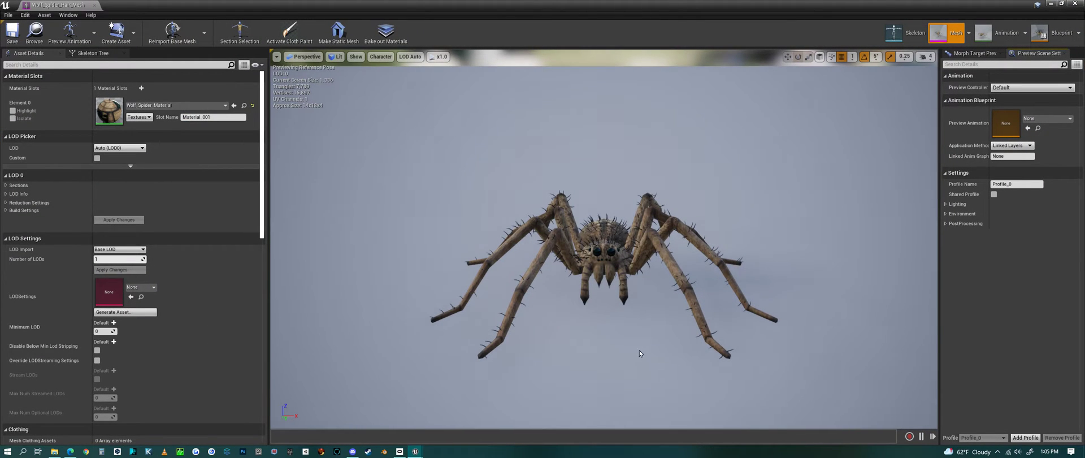
left_click_drag(639, 350, 760, 353, "alt")
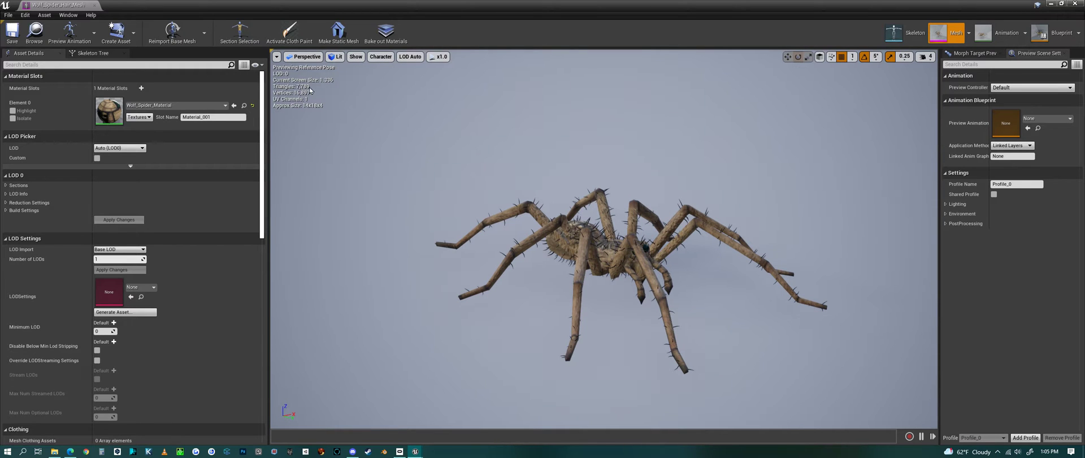
left_click_drag(722, 337, 661, 338)
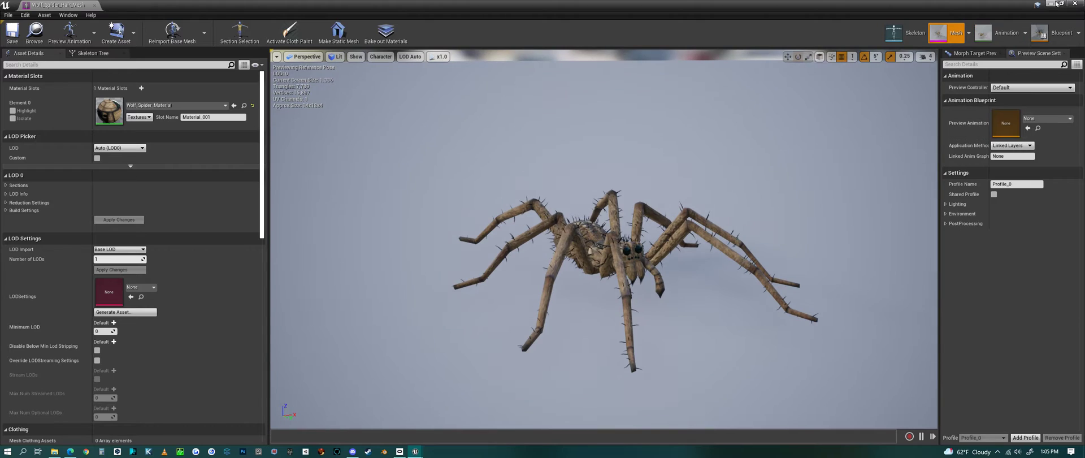
left_click(1074, 4)
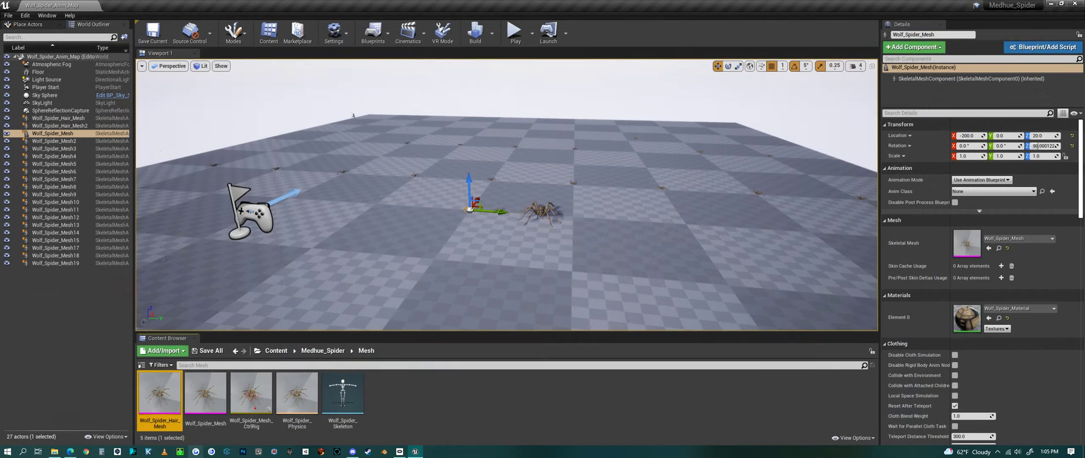
- Open Wolf_Spider_Mesh, inspect the hairless model and its triangle count from several angles, and close its editor
double_click(208, 398)
left_click_drag(604, 307, 706, 334)
scroll(729, 298, "up", 4)
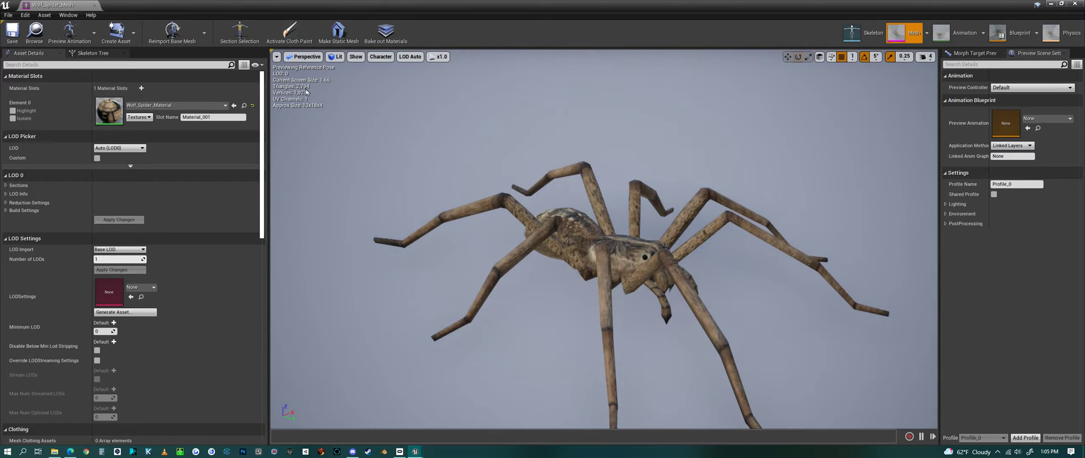
left_click_drag(312, 91, 186, 60)
left_click_drag(729, 159, 775, 172, "alt")
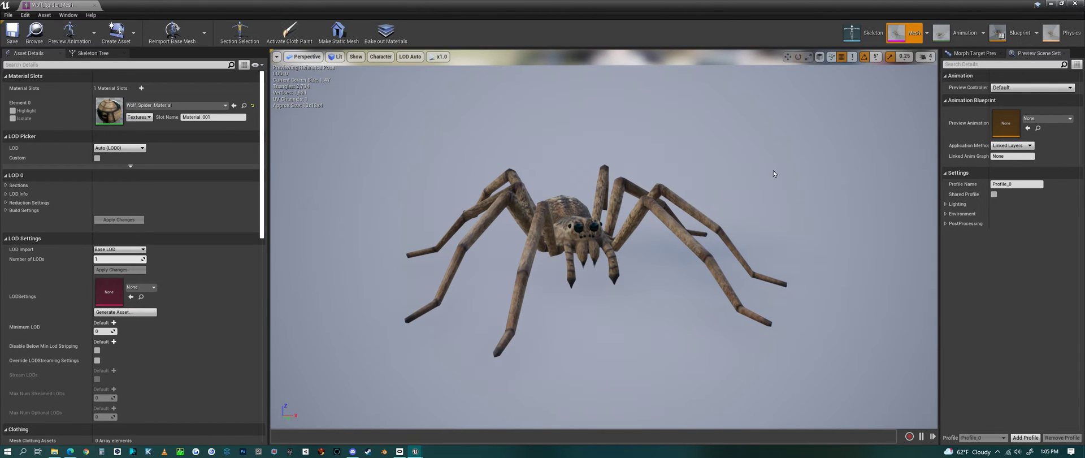
left_click(1075, 4)
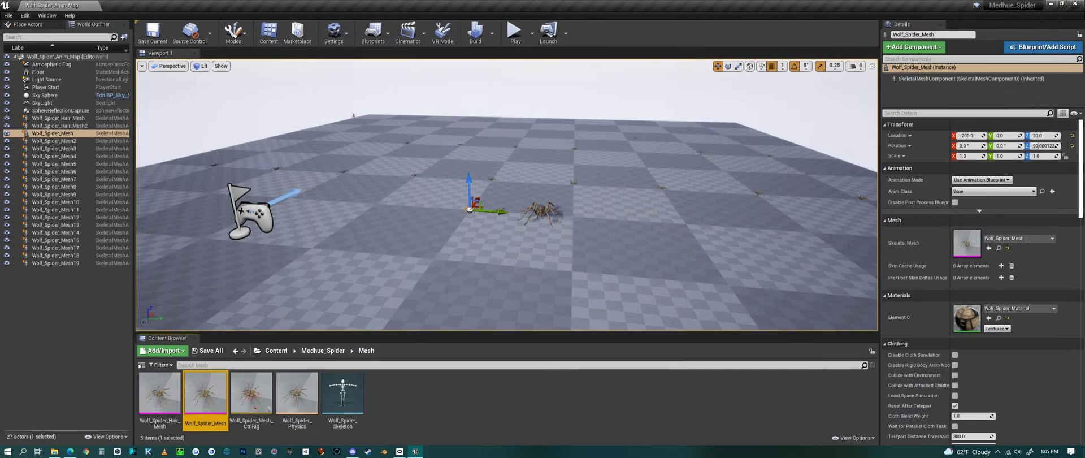
- Open the Wolf_Spider_Physics asset, simulate it, and fling the spider's body to test the ragdoll
double_click(294, 394)
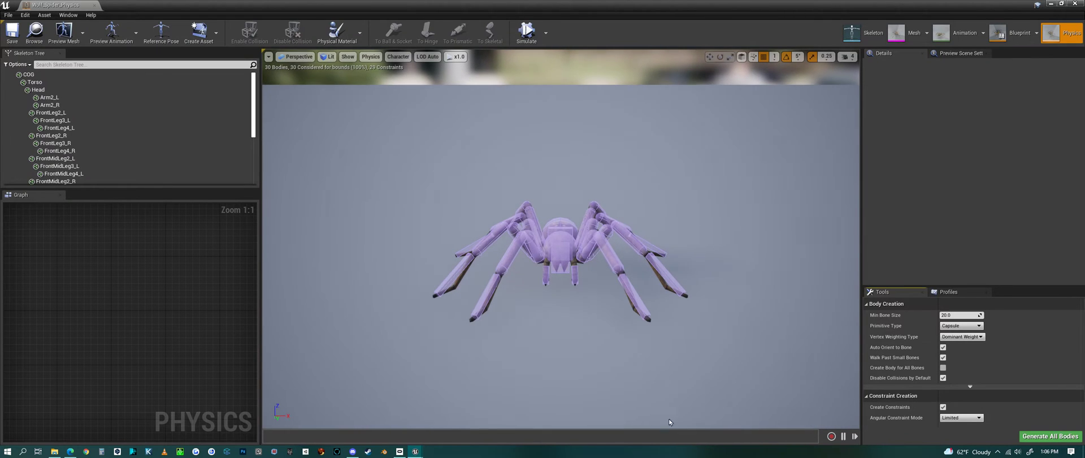
left_click_drag(777, 347, 655, 370, "alt")
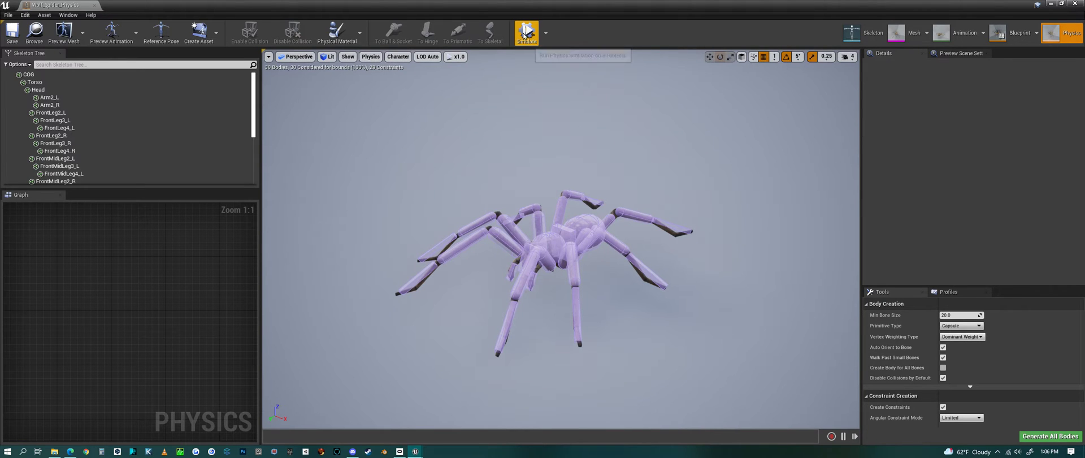
left_click(524, 35)
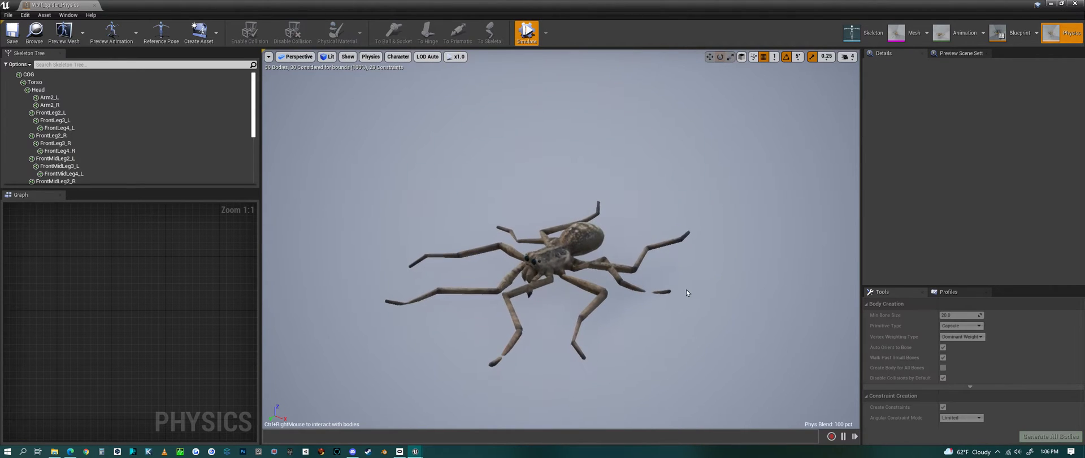
mouse_move(686, 290)
right_mouse_down("alt")
mouse_move(621, 289)
mouse_move(678, 290)
right_mouse_up("alt")
right_click_drag(542, 255, 560, 165, "ctrl")
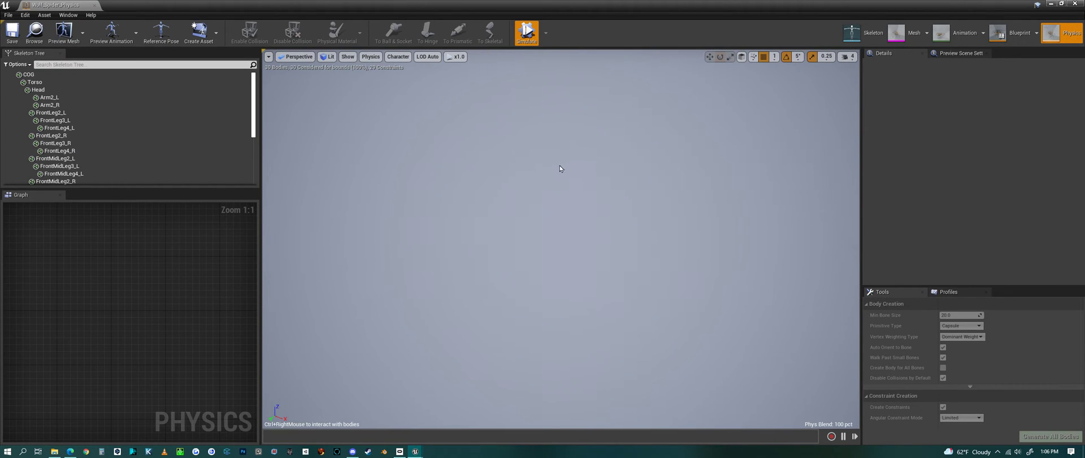
- Restart the physics simulation, pull the spider's body upward once more, and close the physics asset editor
left_click(526, 32)
left_click(526, 33)
right_click_drag(549, 259, 546, 61, "ctrl")
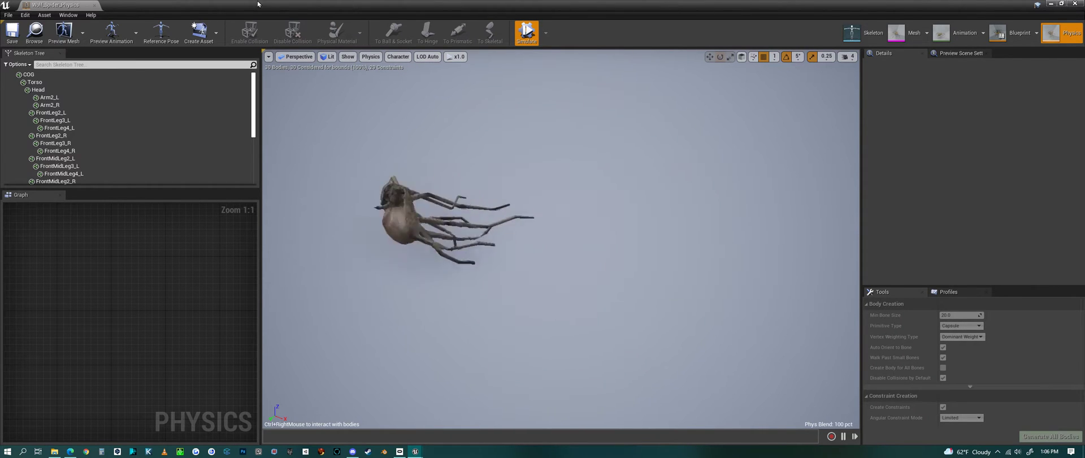
left_click(526, 33)
left_click(1075, 4)
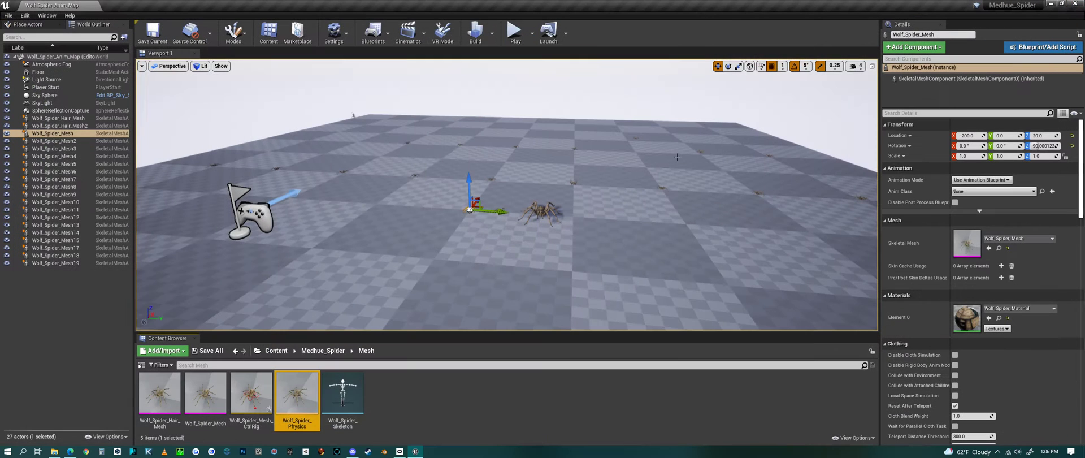
- Open the Textures folder of Medhue_Spider and check the details of the Basecolor and Metalness textures
left_click(324, 351)
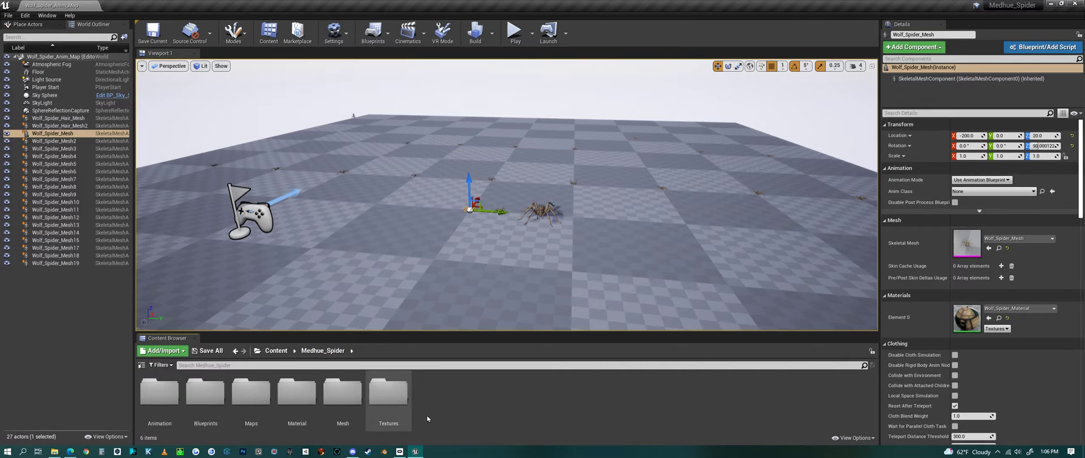
double_click(388, 391)
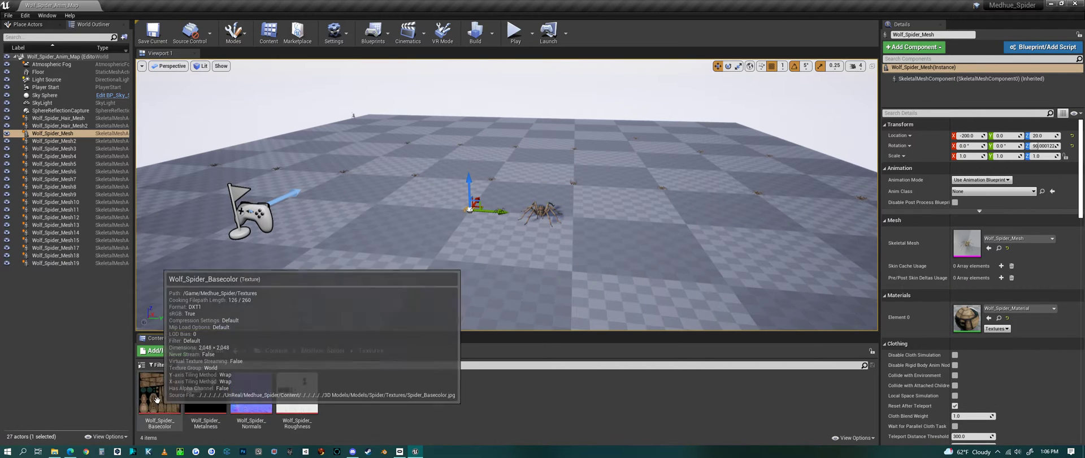
mouse_move(279, 399)
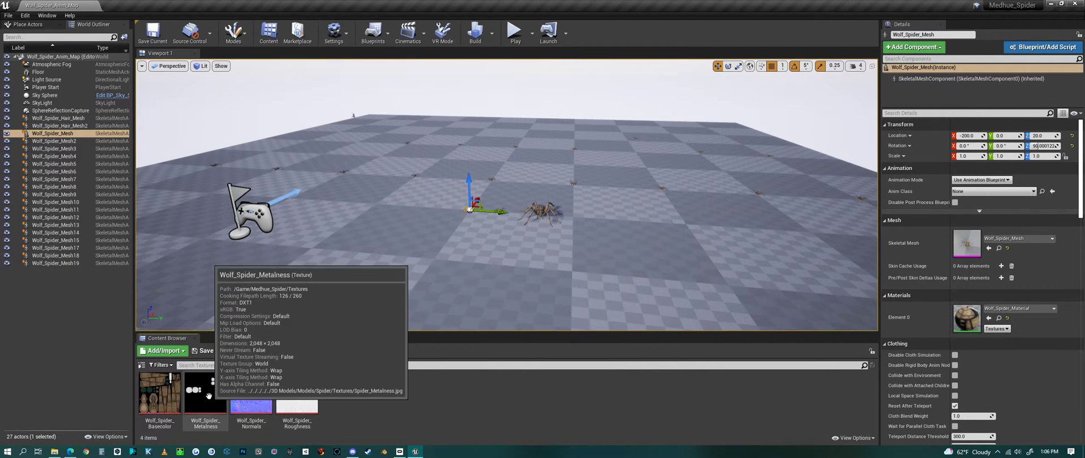
- Return to the Medhue_Spider folder and open the Spider_Attack1 sequence from its Animation folder
mouse_move(214, 406)
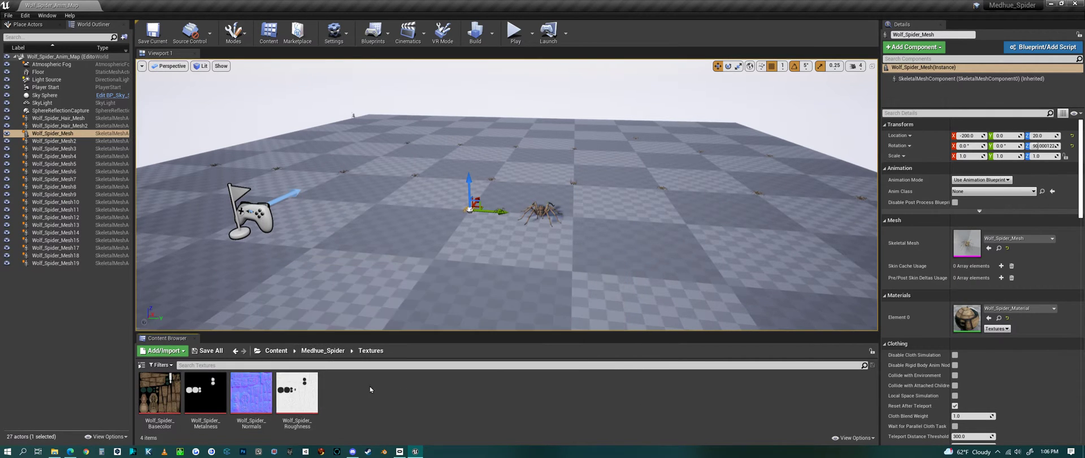
left_click(323, 350)
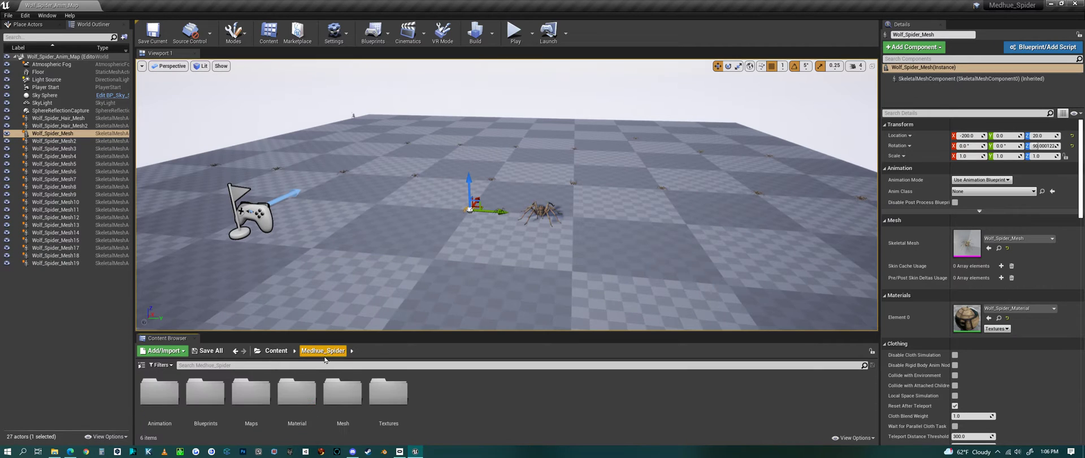
double_click(159, 399)
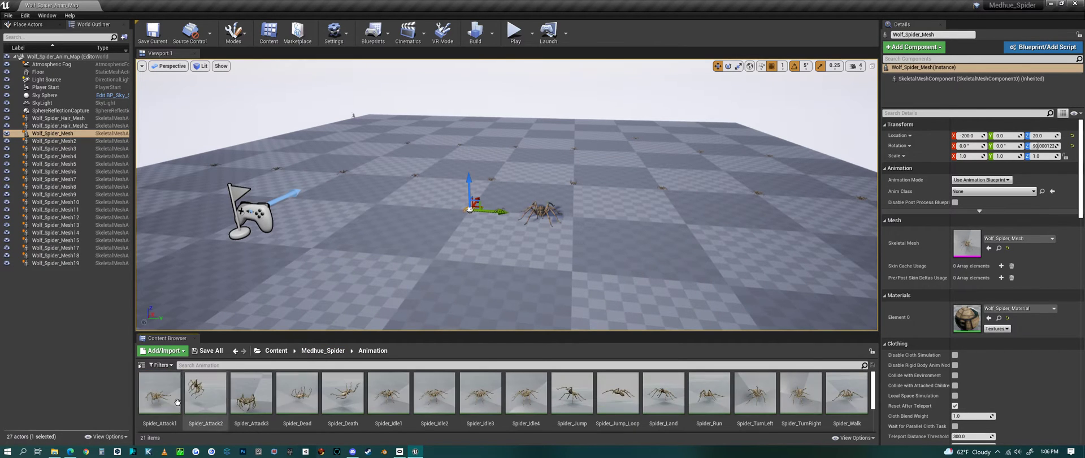
double_click(158, 402)
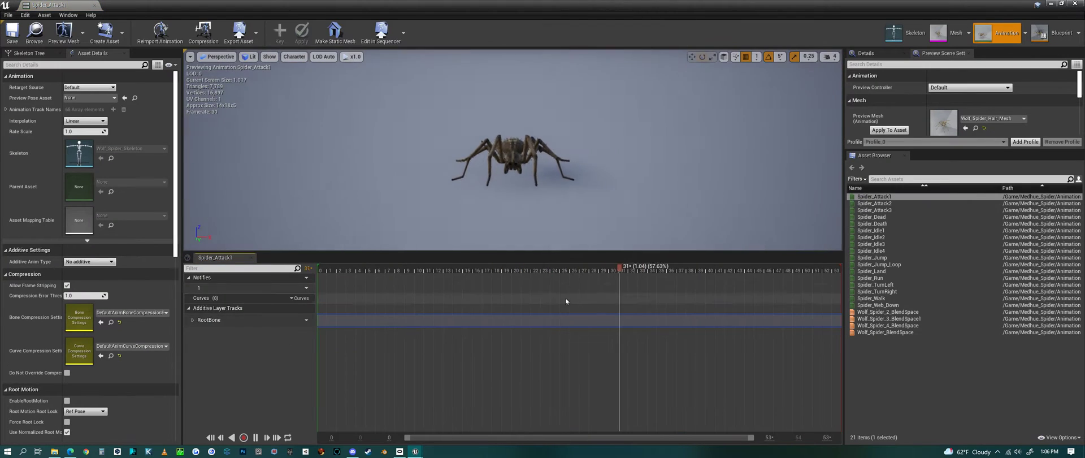
- Examine Wolf_Spider_2_BlendSpace and Wolf_Spider_3_BlendSpace1, moving the latter's preview pin toward a lower speed and positive direction
left_click(903, 313)
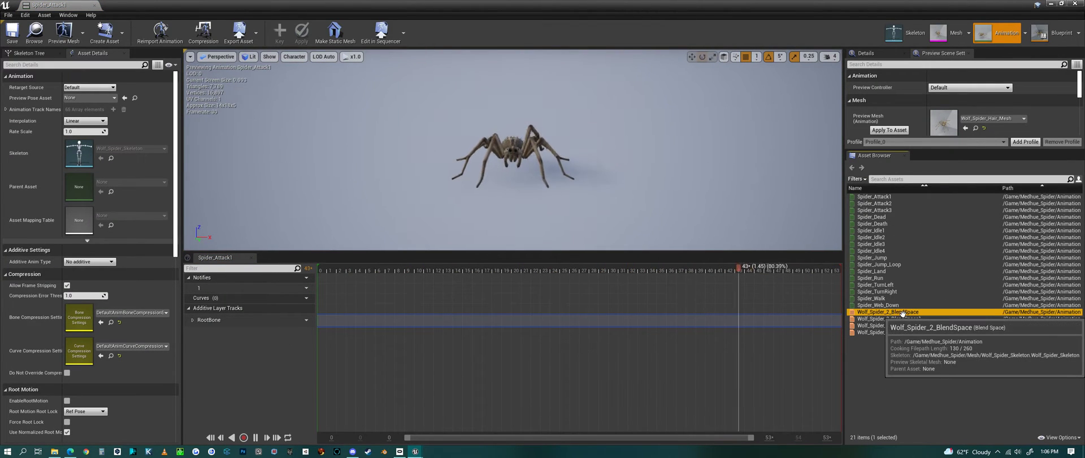
double_click(903, 312)
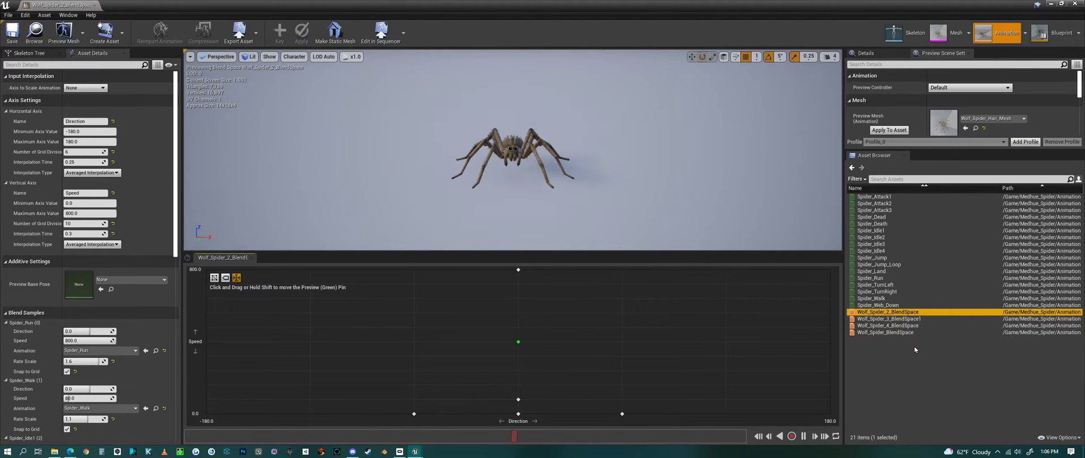
double_click(899, 319)
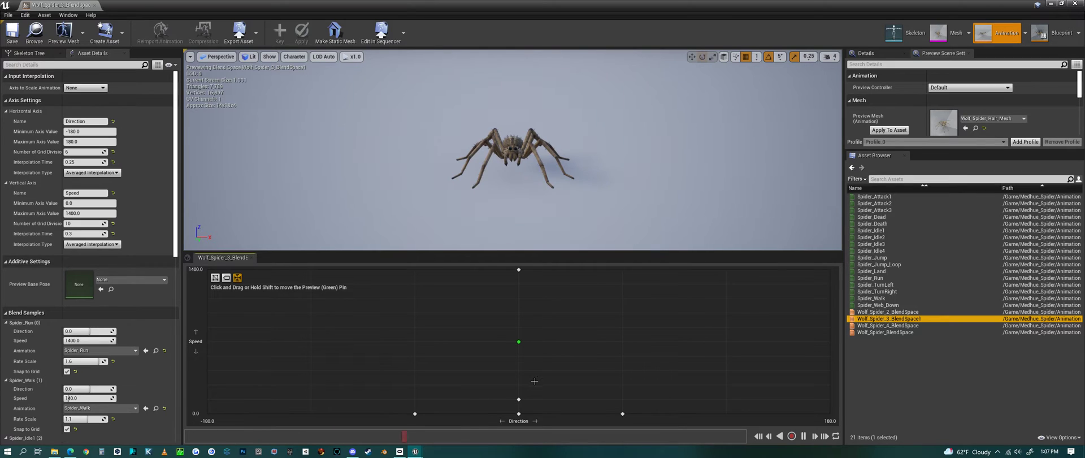
left_click_drag(520, 343, 617, 385)
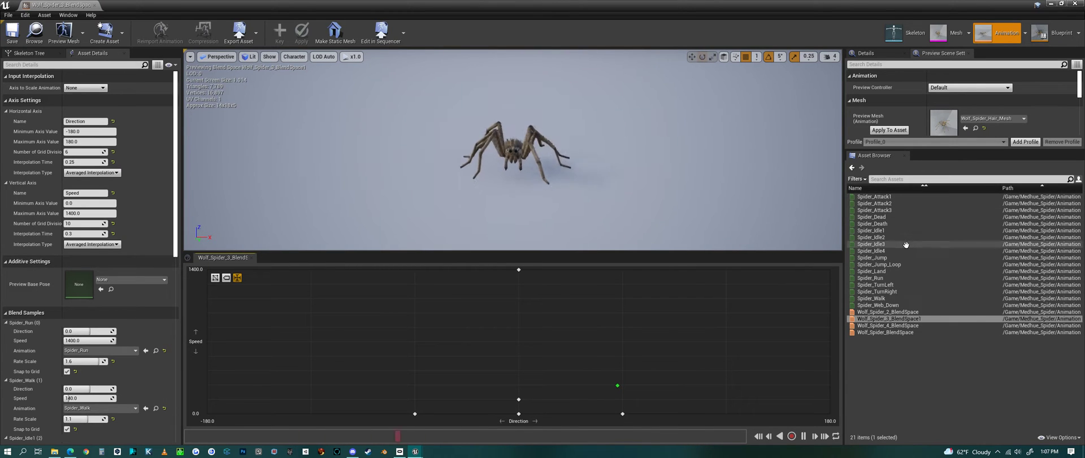
- Preview the Spider_Attack1, Spider_Attack2 and Spider_Attack3 animations in an enlarged preview viewport
double_click(874, 197)
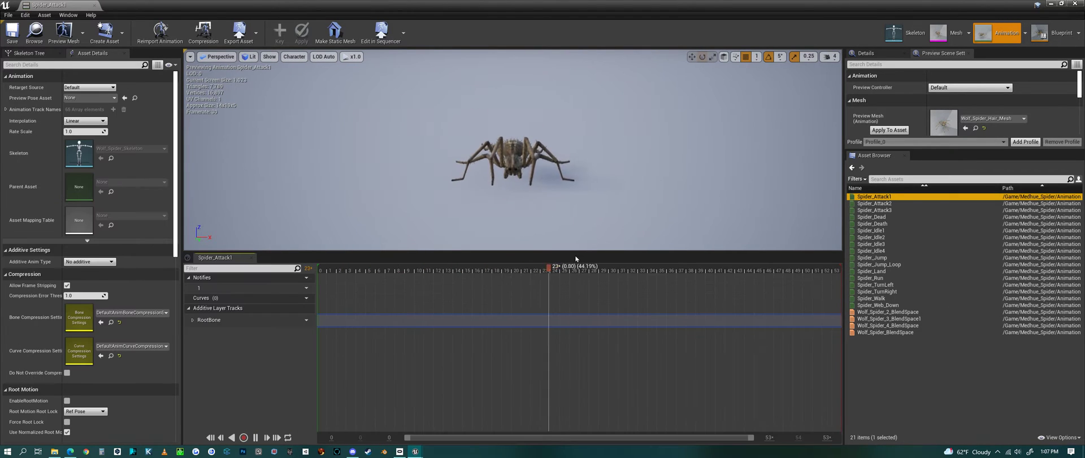
left_click_drag(577, 252, 571, 364)
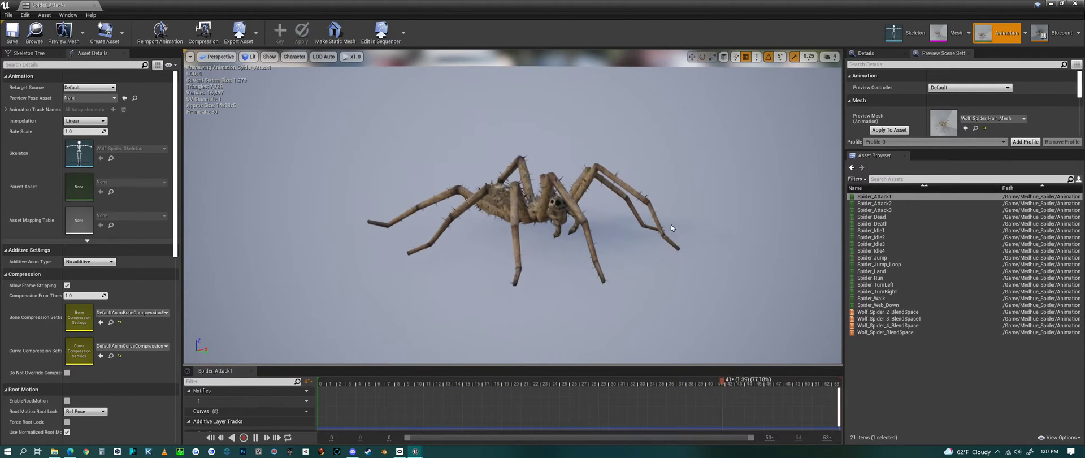
left_click(904, 203)
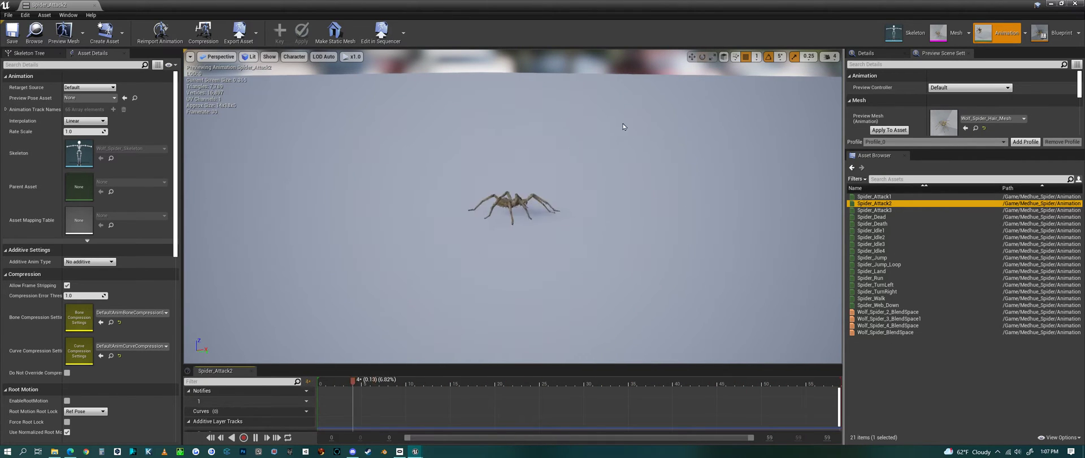
left_click(887, 210)
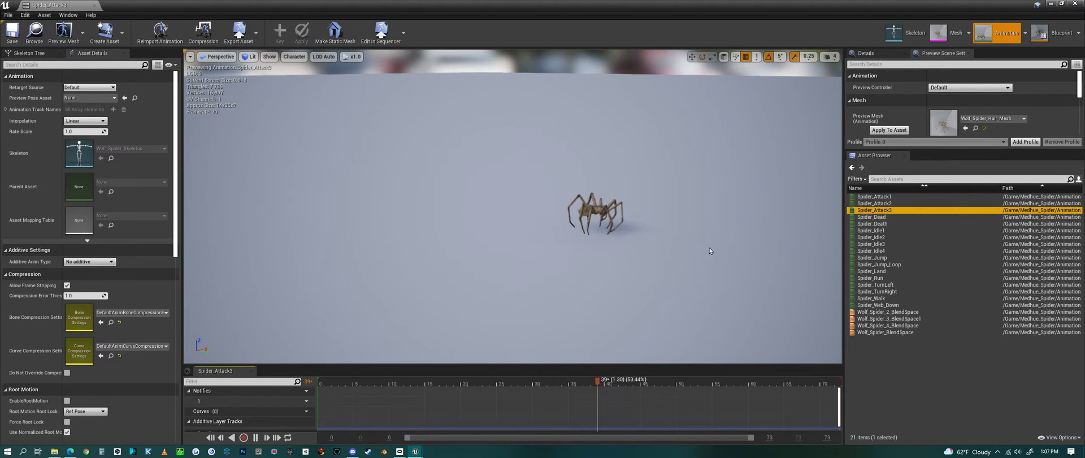
- Preview the Spider_Dead and Spider_Death animations, viewing the overturned spider up close and from afar
left_click(882, 218)
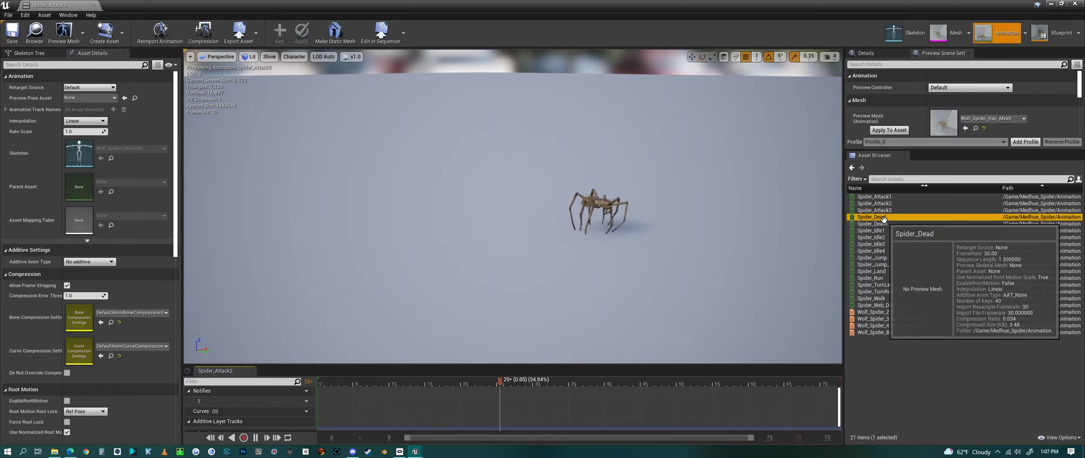
right_click_drag(549, 234, 604, 234, "alt")
left_click_drag(548, 234, 515, 293, "alt")
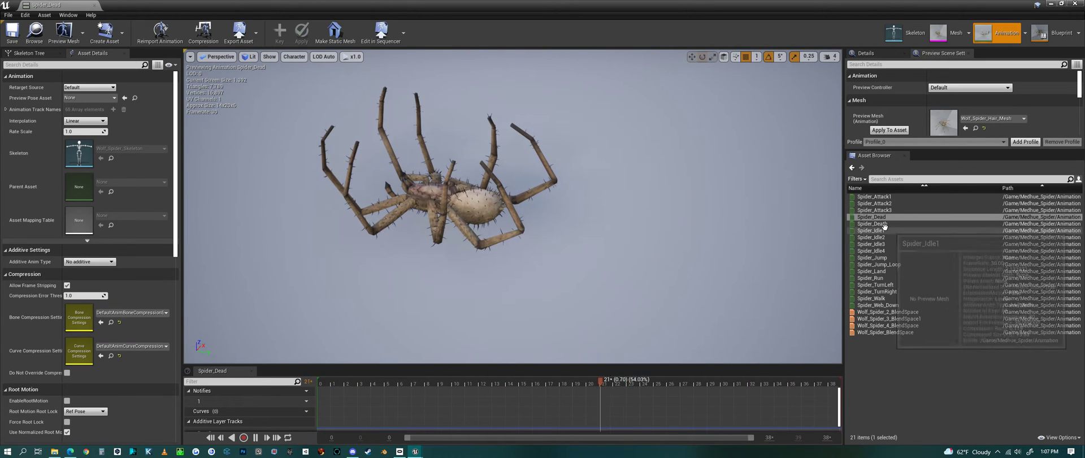
left_click(865, 224)
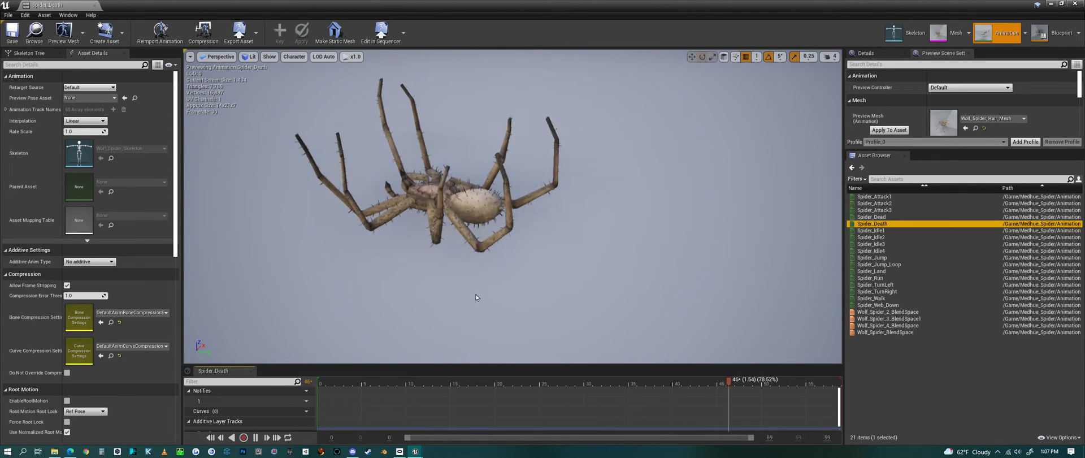
scroll(476, 294, "down", 5)
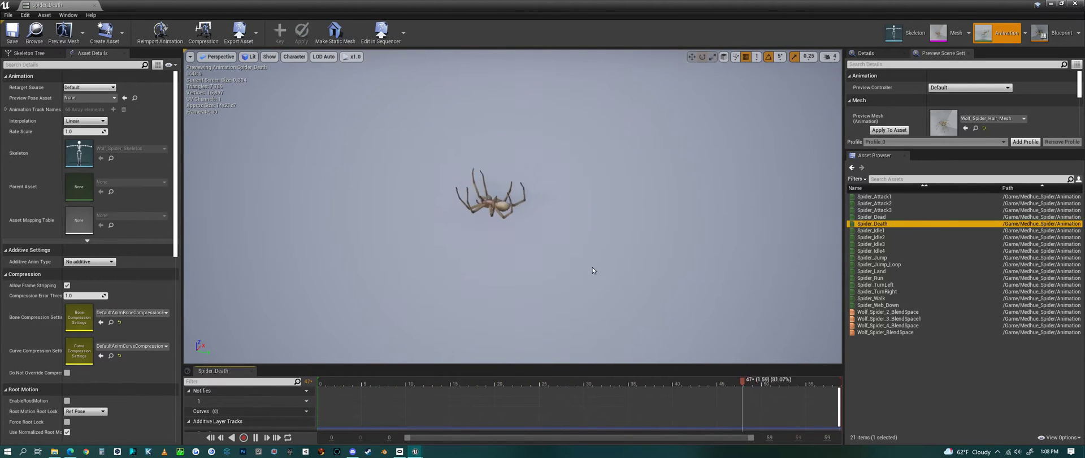
- Preview the four idle animations, Spider_Idle1 through Spider_Idle4, in close-up
left_click(880, 231)
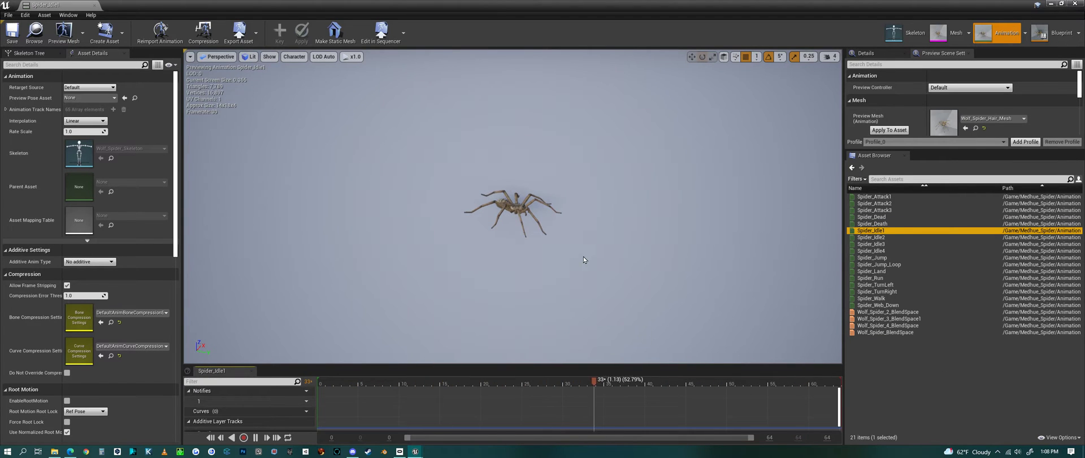
scroll(584, 259, "up", 3)
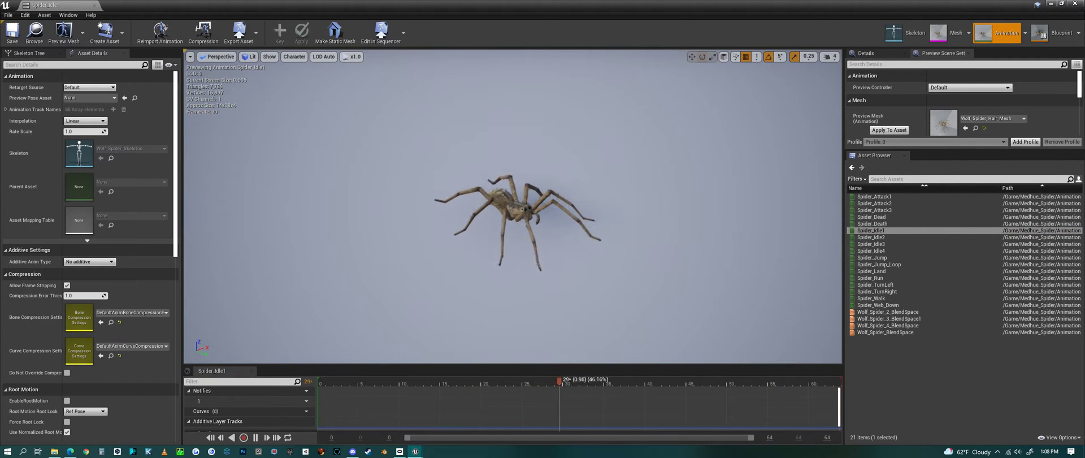
scroll(585, 259, "up", 2)
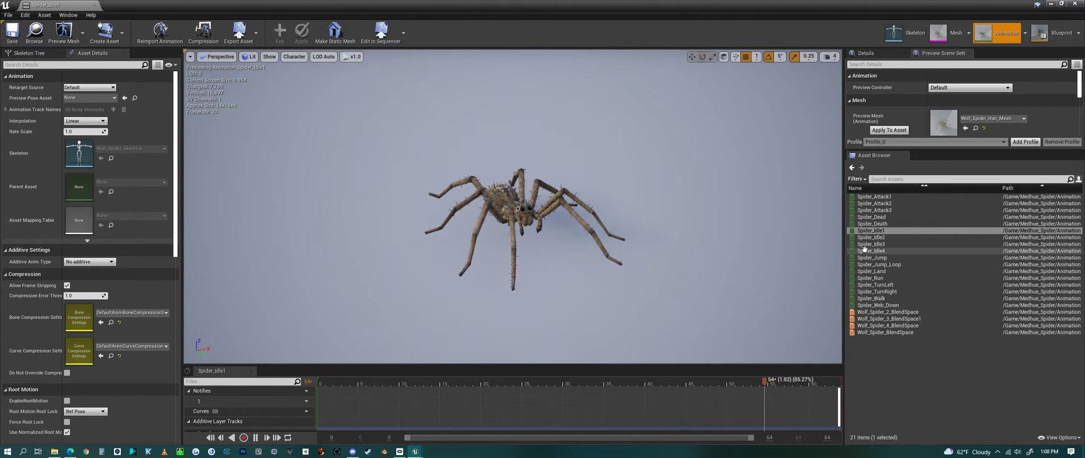
left_click(875, 238)
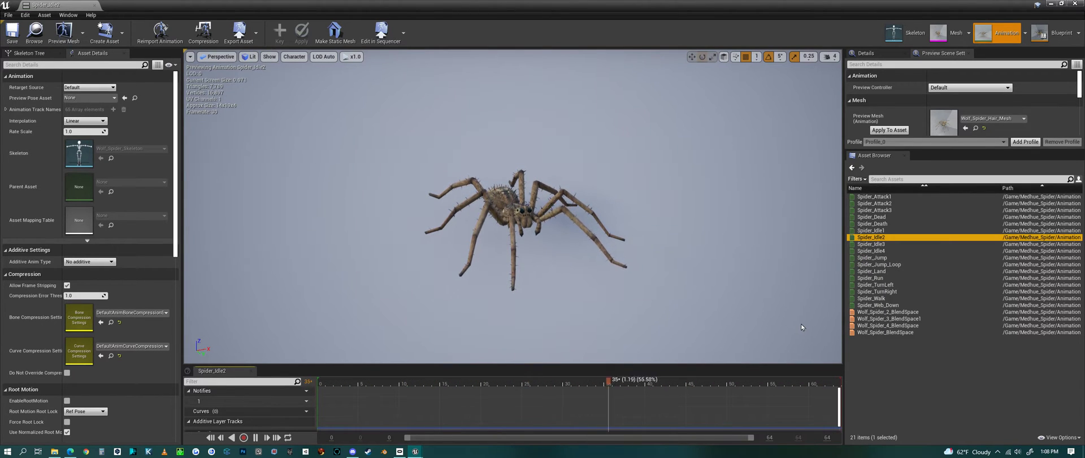
left_click(875, 243)
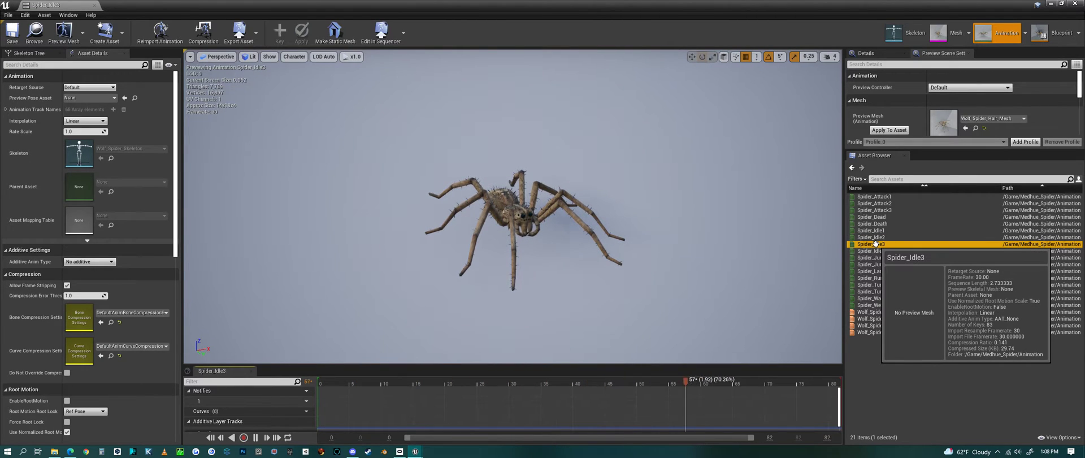
left_click(884, 251)
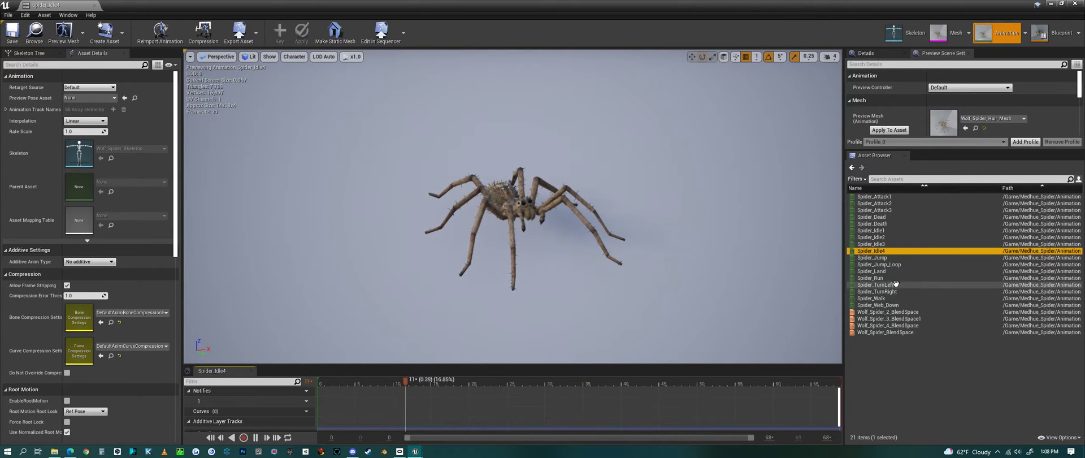
- Preview the Spider_Jump, Spider_Jump_Loop and Spider_Land animations
left_click(885, 258)
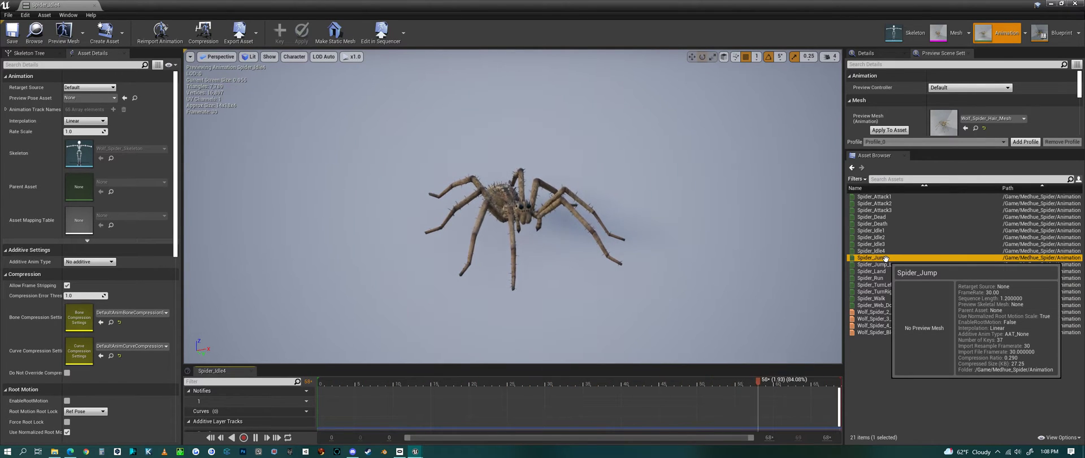
left_click(611, 325)
left_click(878, 264)
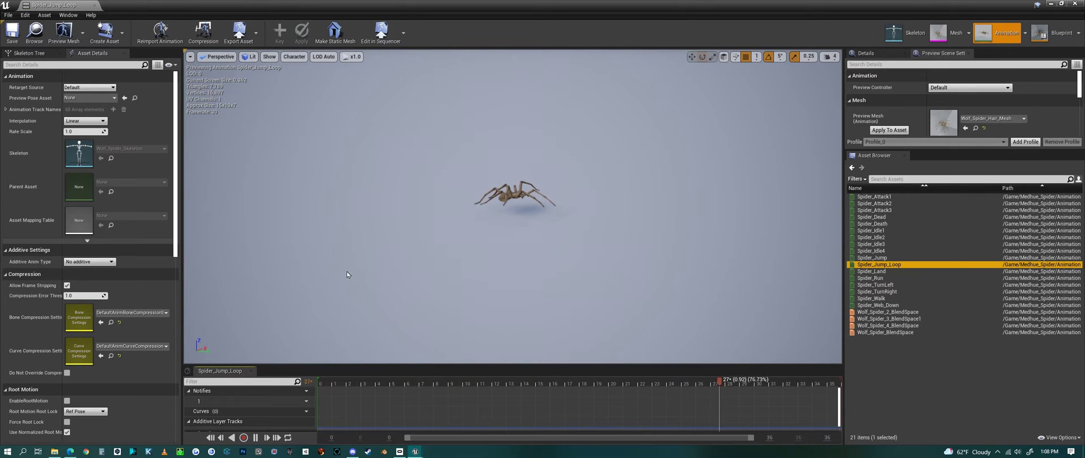
left_click(881, 271)
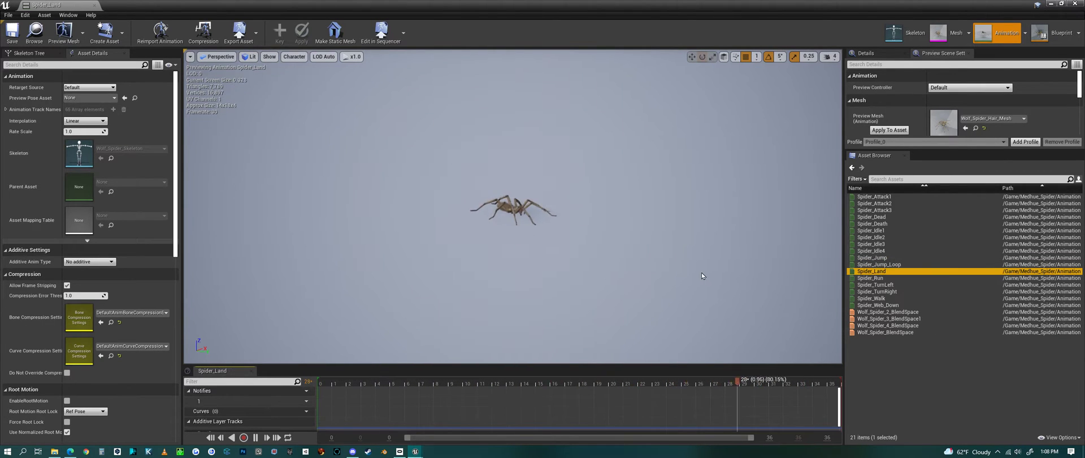
- Preview the Spider_Run, Spider_TurnLeft, Spider_TurnRight, Spider_Walk and Spider_Web_Down animations, and close the animation editor
left_click(879, 278)
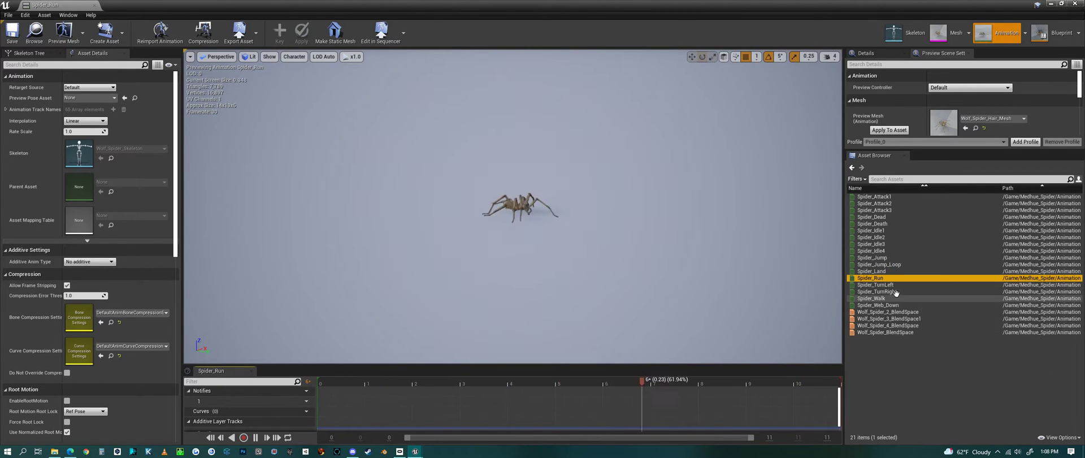
left_click(888, 284)
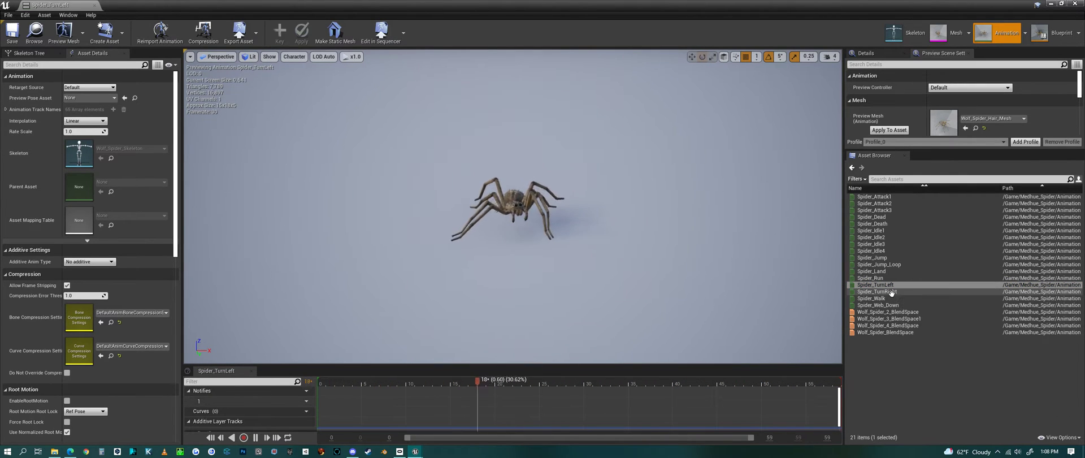
left_click(872, 292)
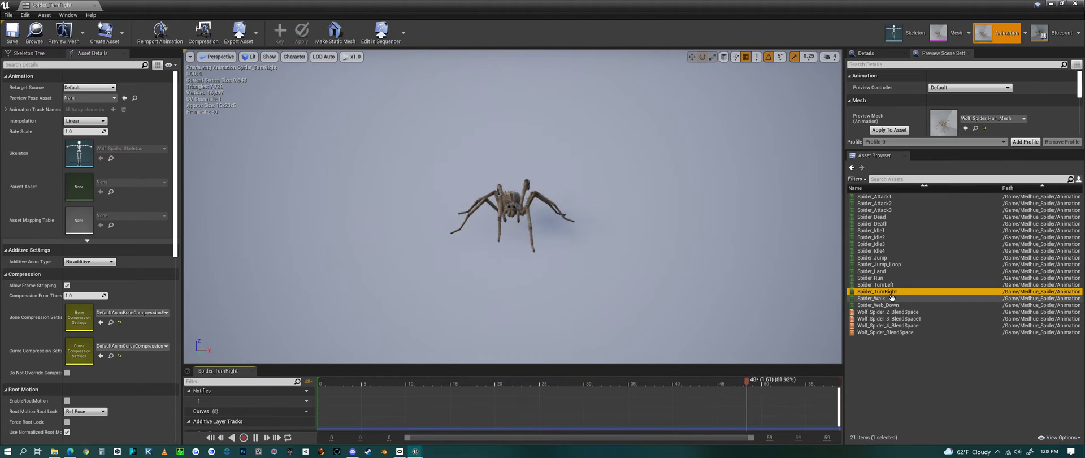
left_click(877, 299)
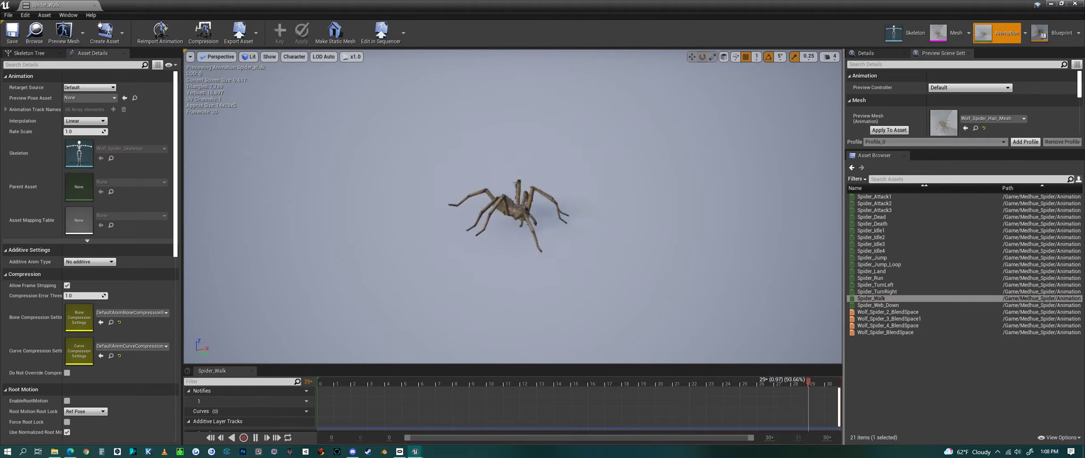
left_click(877, 305)
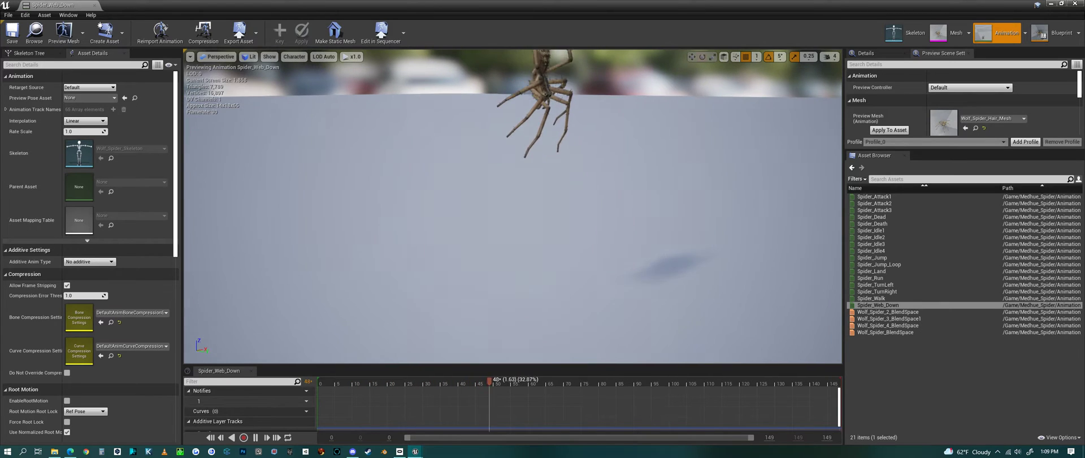
left_click(1050, 4)
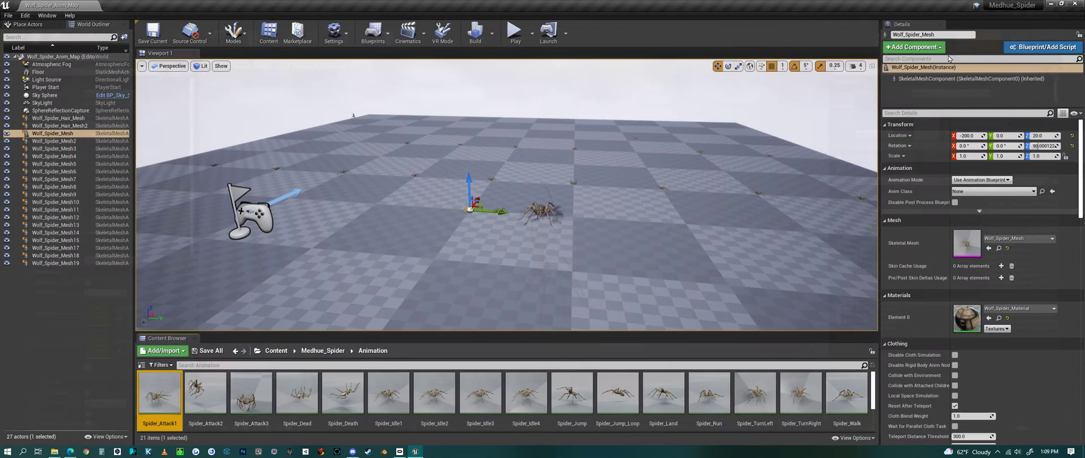
- Open Wolf_Spider_AI_Map from the Maps folder of Medhue_Spider and start playing the level
left_click(332, 351)
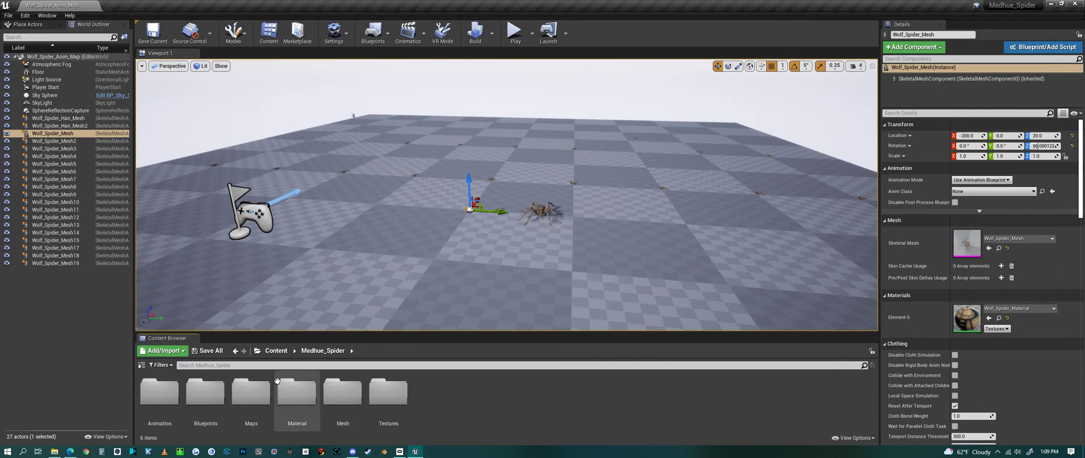
double_click(252, 396)
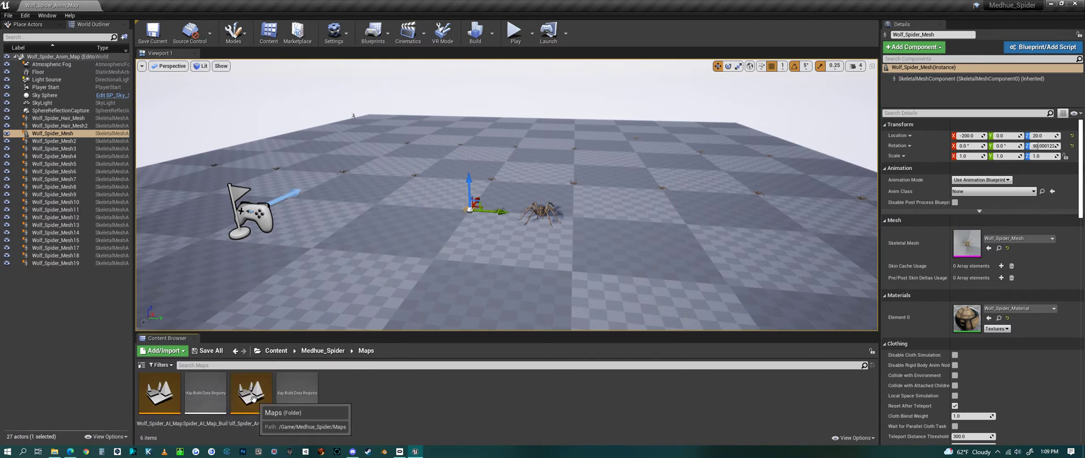
double_click(171, 396)
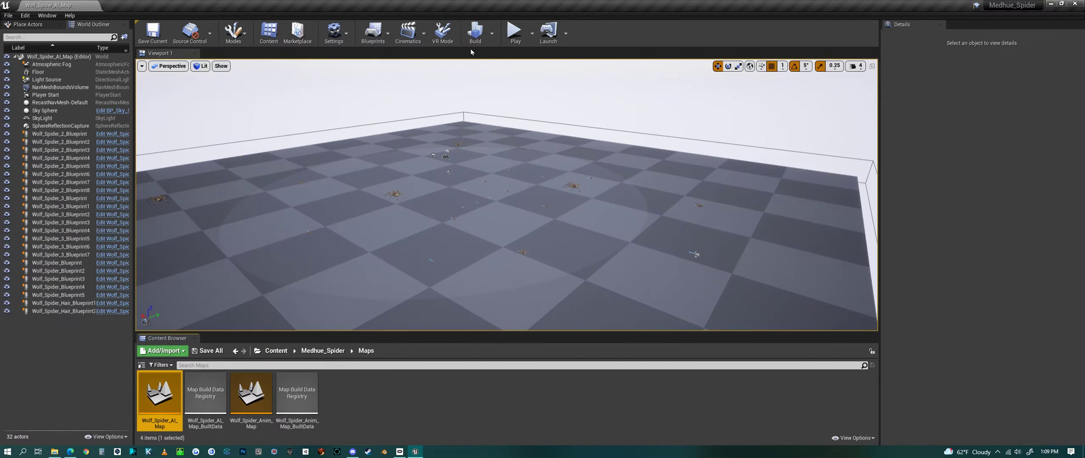
left_click(515, 32)
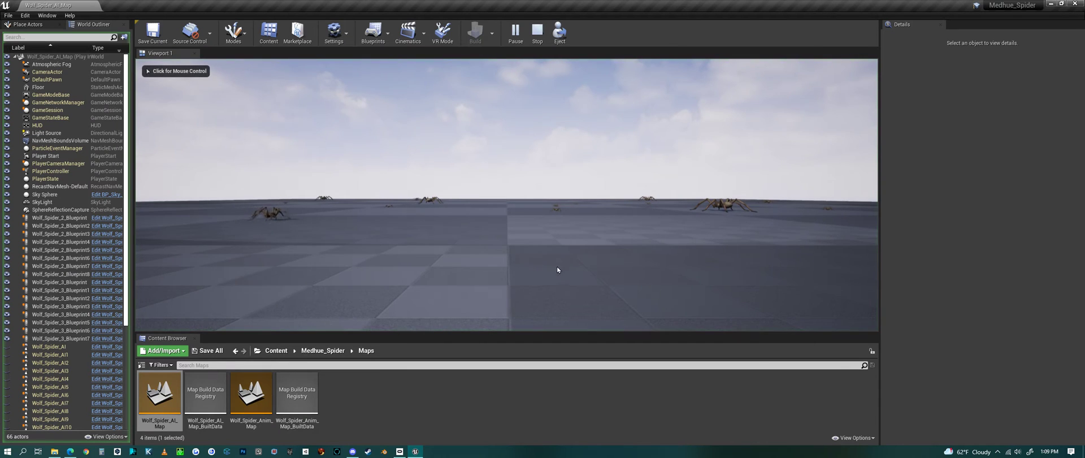
- Fly through the running AI map and approach a roaming wolf spider for a close-up view
left_click(652, 229)
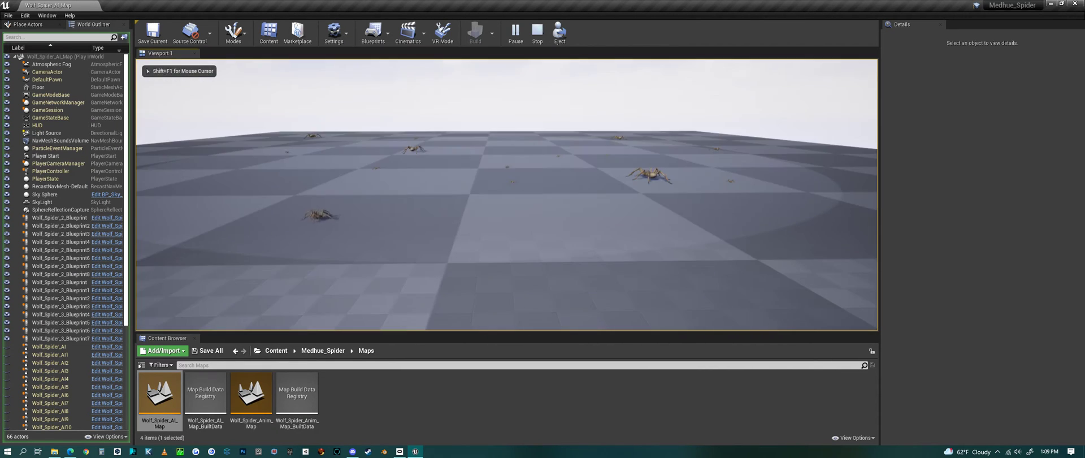
key("s")
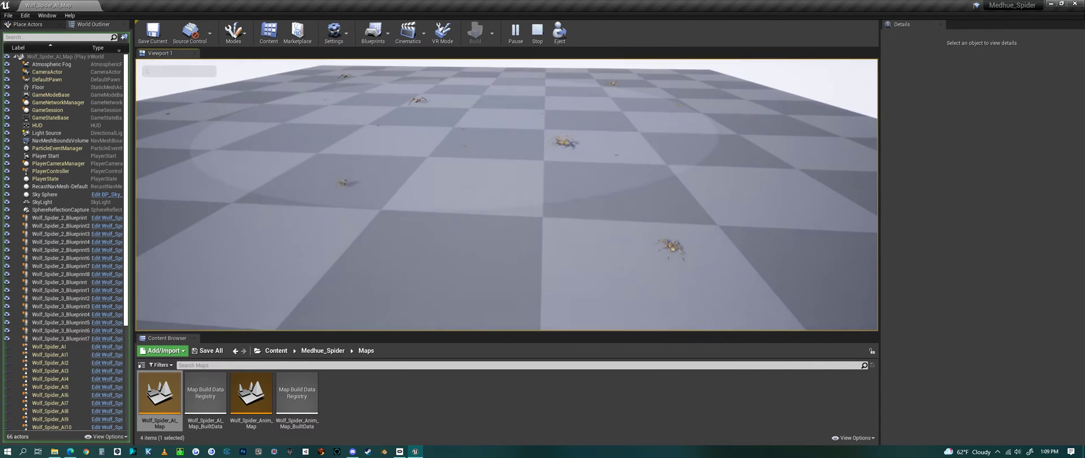
key("w")
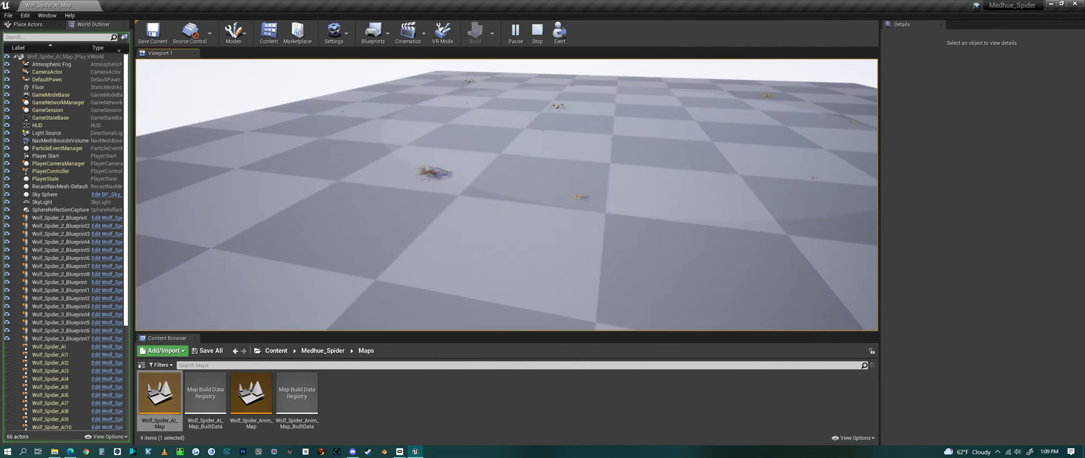
key("w")
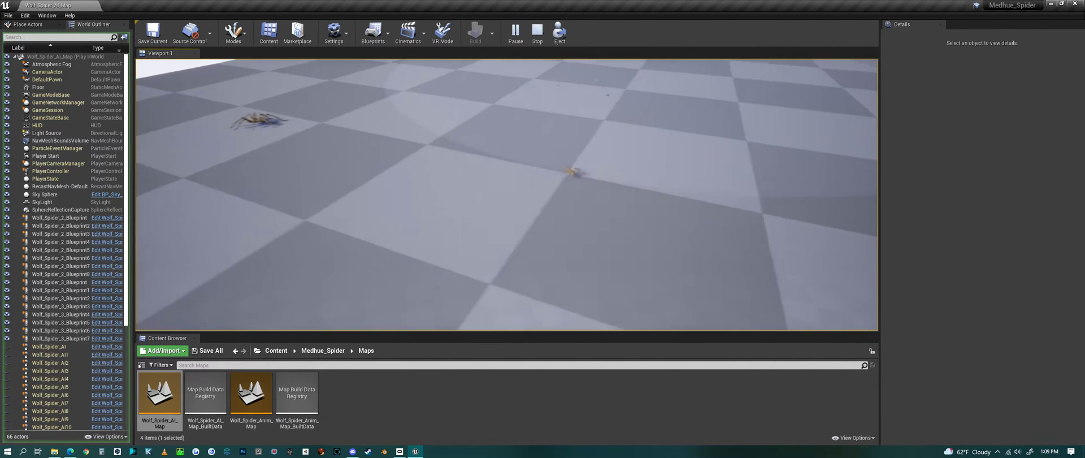
key("w")
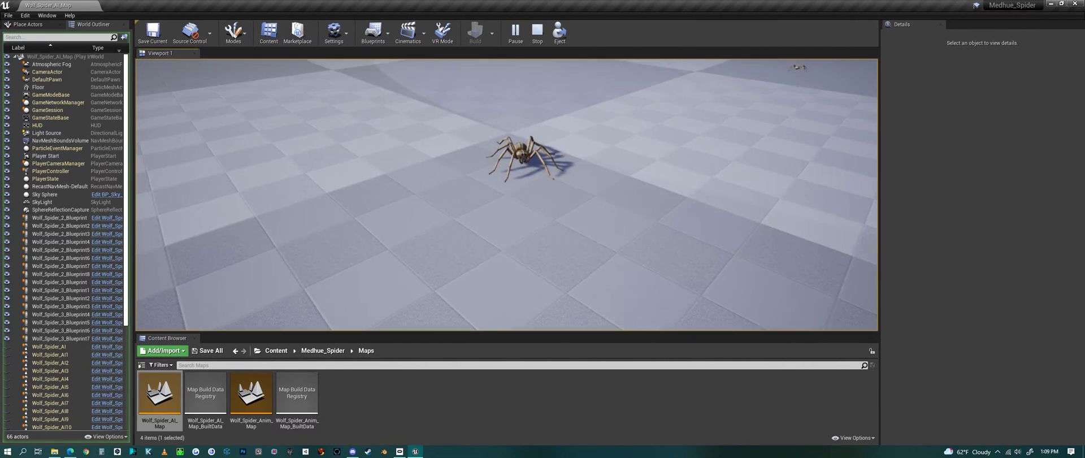
key("w")
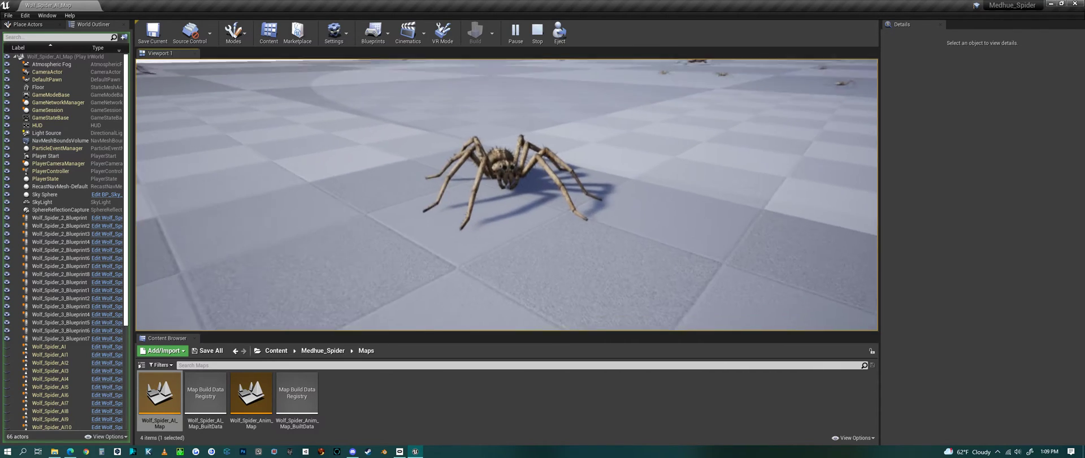
key("s")
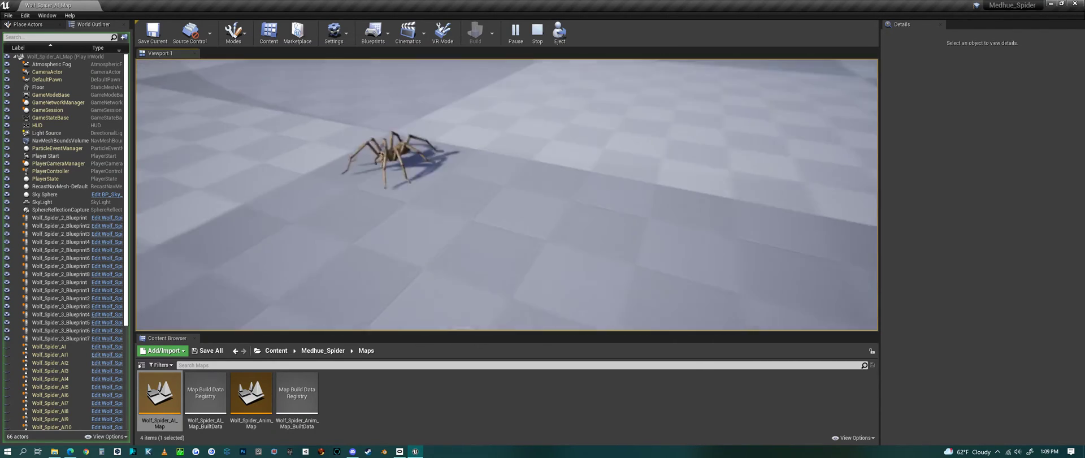
- Watch more of the AI-driven spiders up close and from a distance, and stop playing the level
key("s")
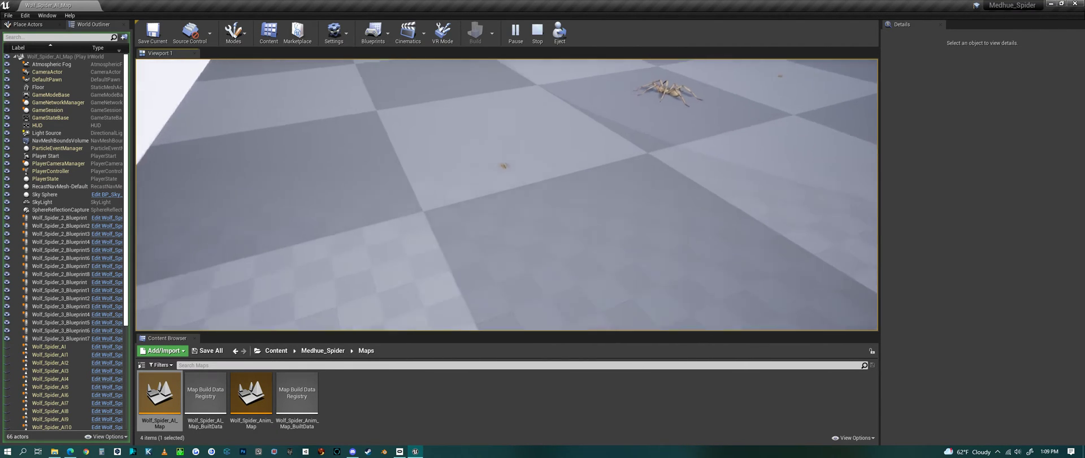
key("w")
key("a")
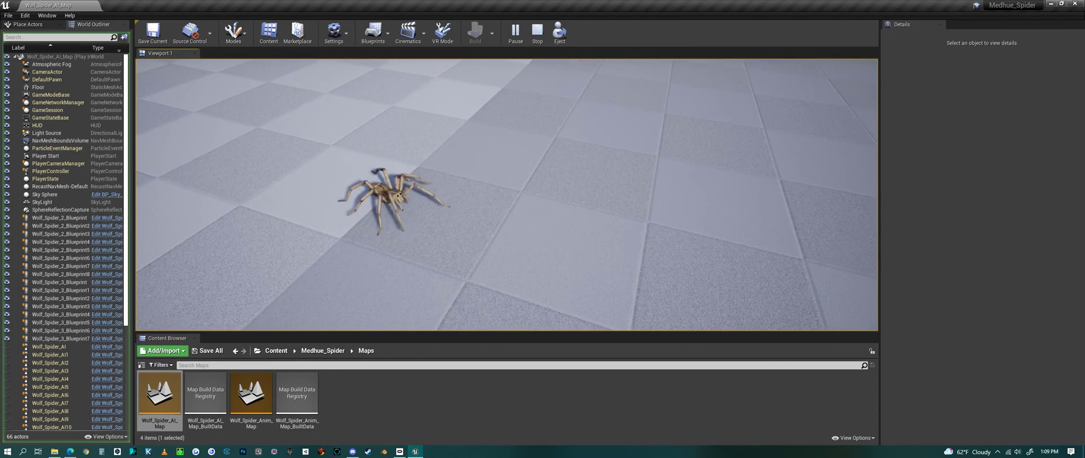
key("w")
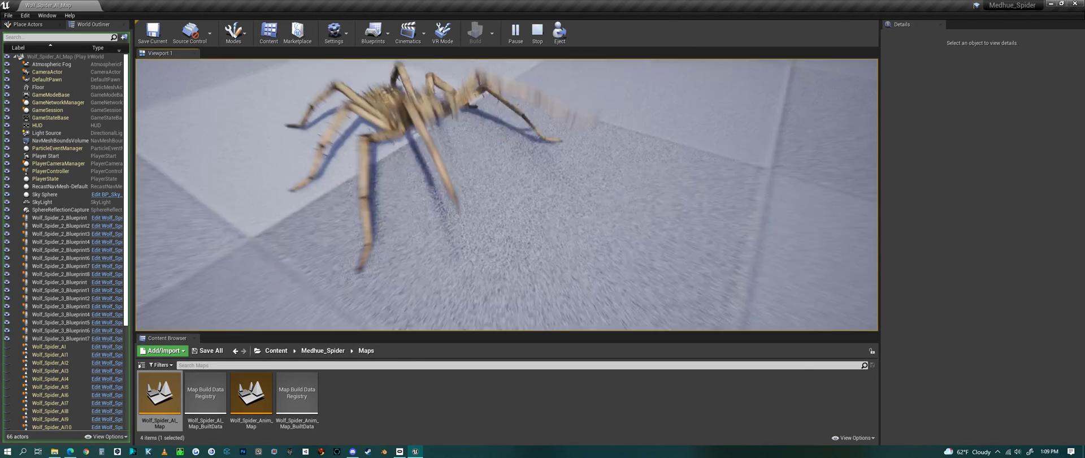
key("s")
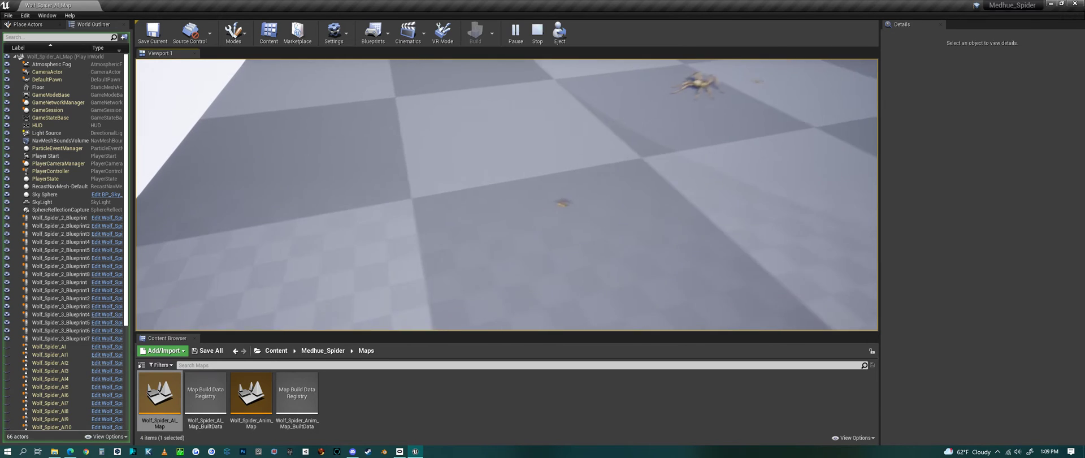
key("d")
key("s")
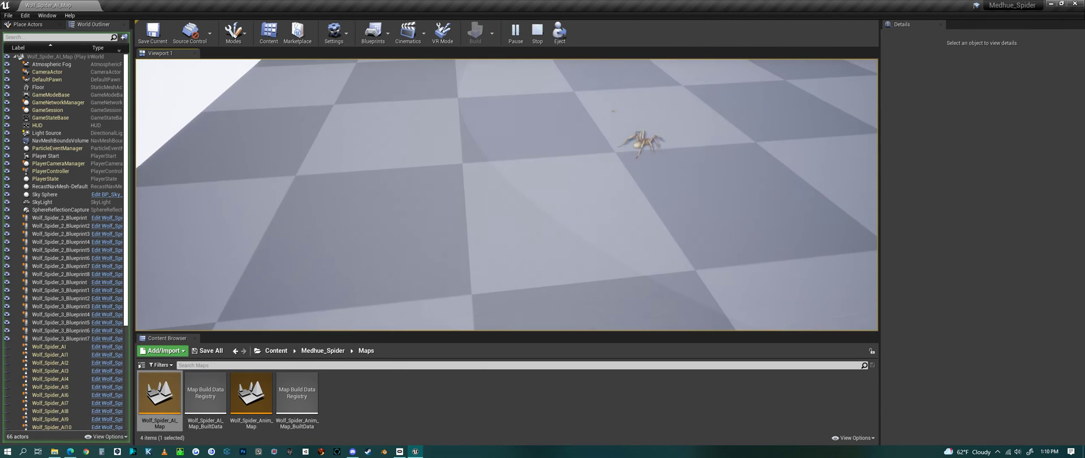
key("Escape")
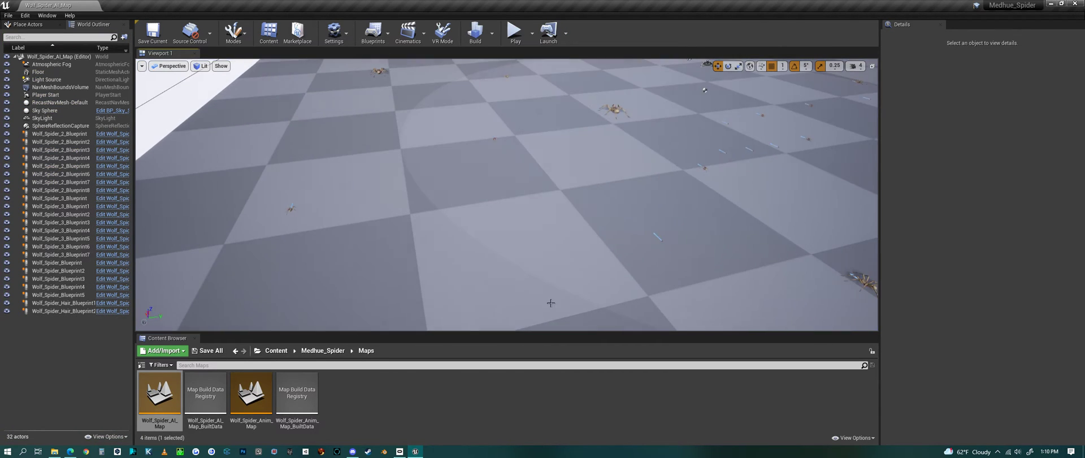
- Open Wolf_Spider_AnimBlueprint from the Blueprints folder of Medhue_Spider, examine its Locomotion state machine, and close the editor
left_click(330, 353)
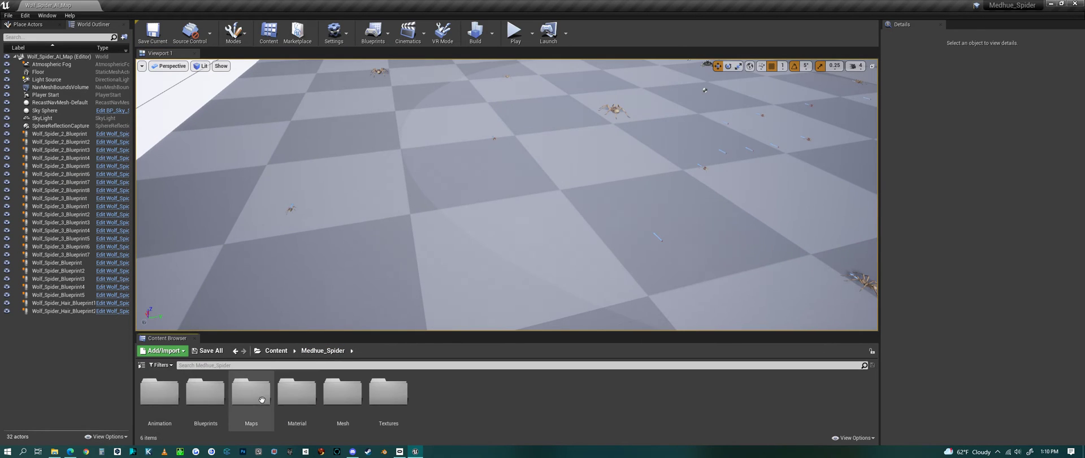
double_click(205, 393)
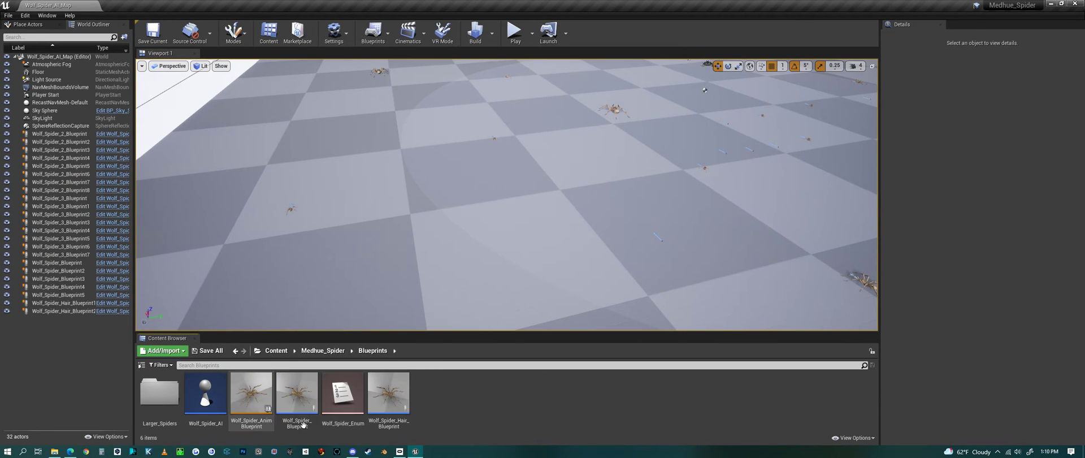
double_click(252, 391)
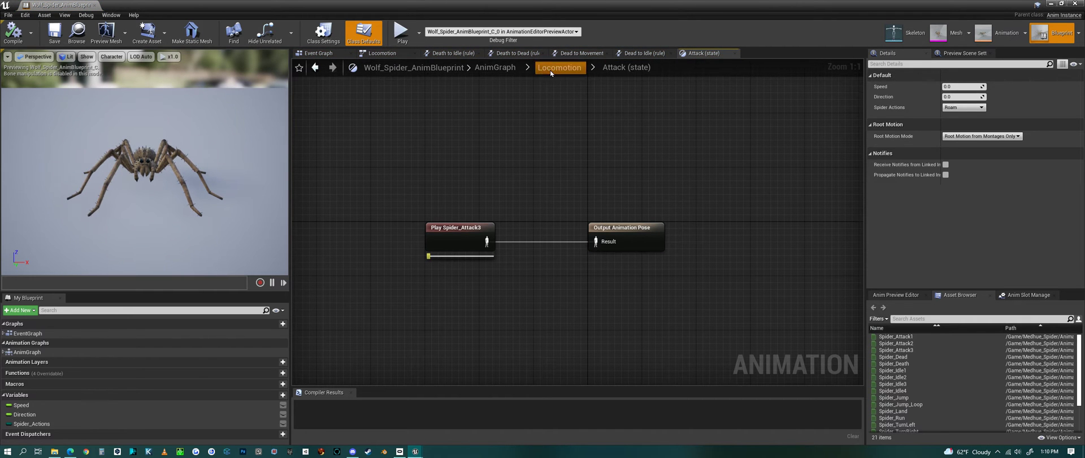
left_click(551, 72)
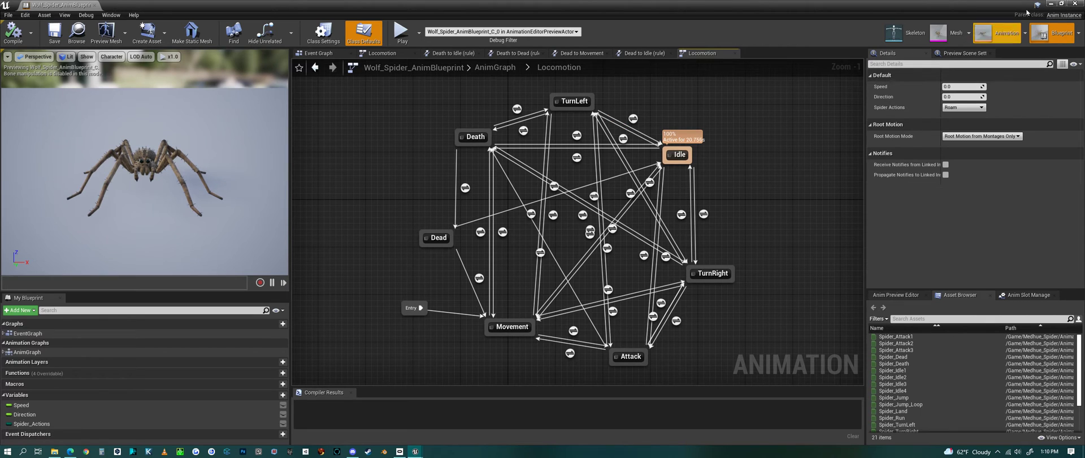
left_click(1075, 4)
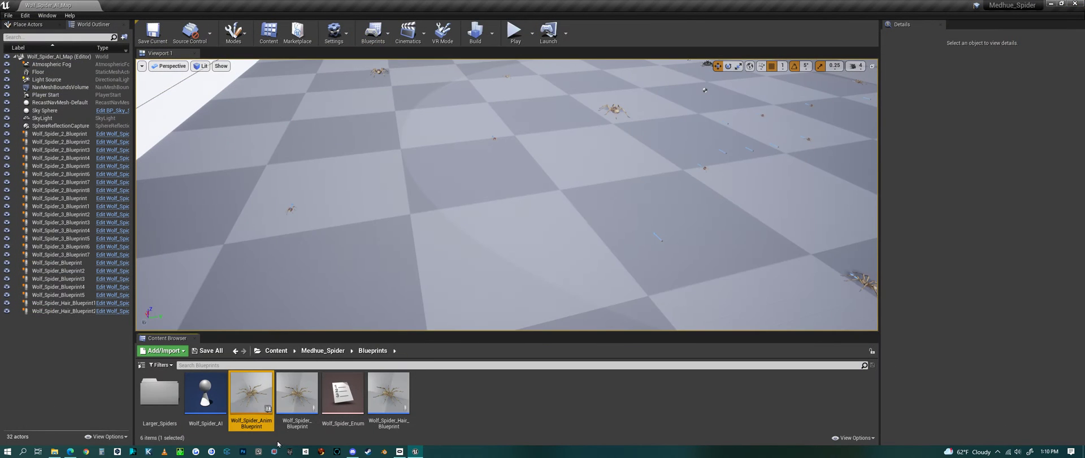
- Open Wolf_Spider_Blueprint and review its whole Event Graph and the default settings such as Death Off?
double_click(297, 395)
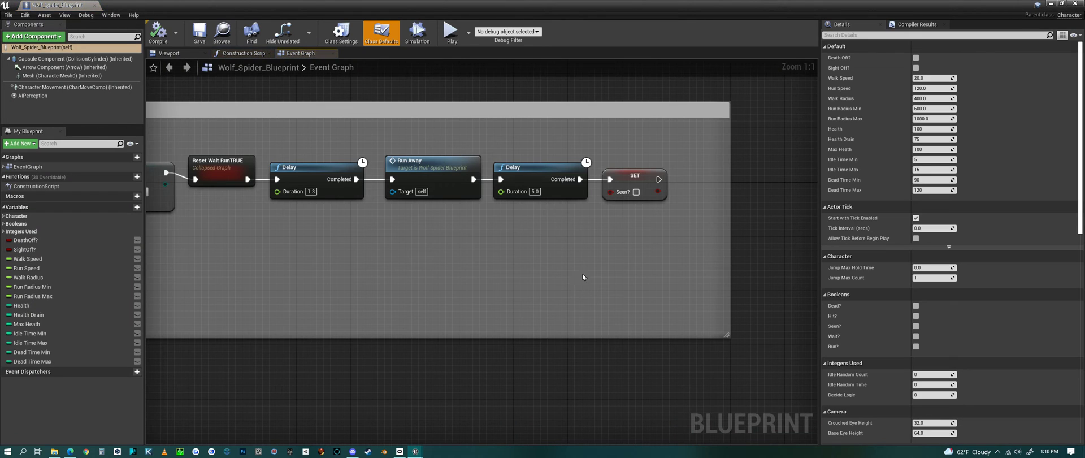
scroll(675, 331, "down", 9)
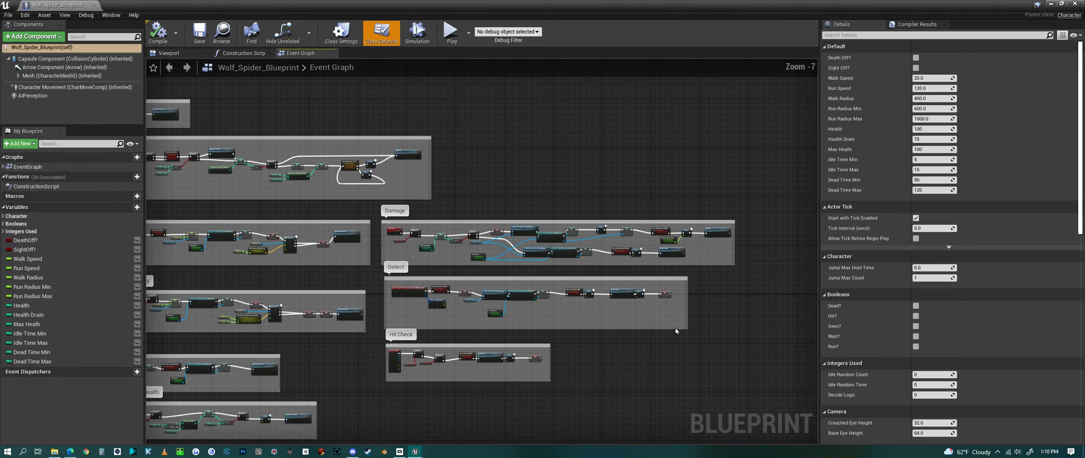
right_click_drag(362, 370, 380, 341)
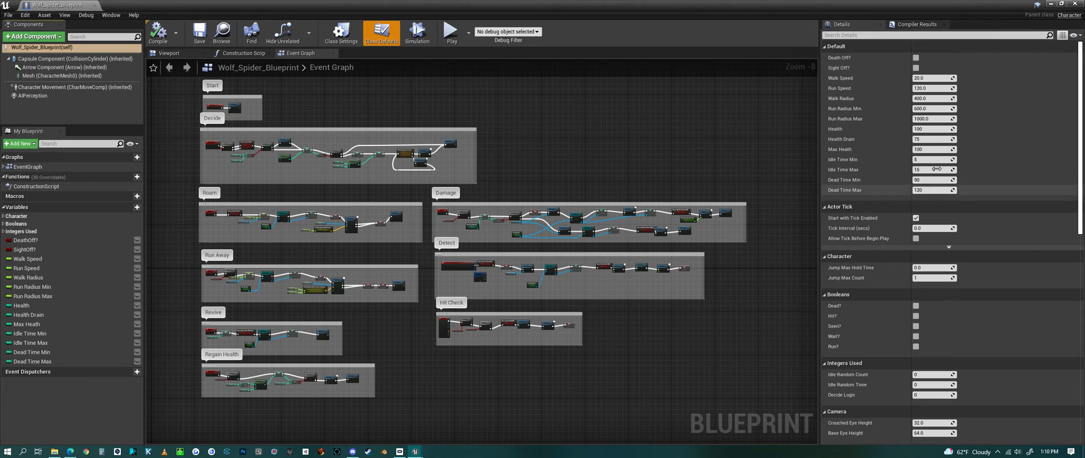
left_click(915, 59)
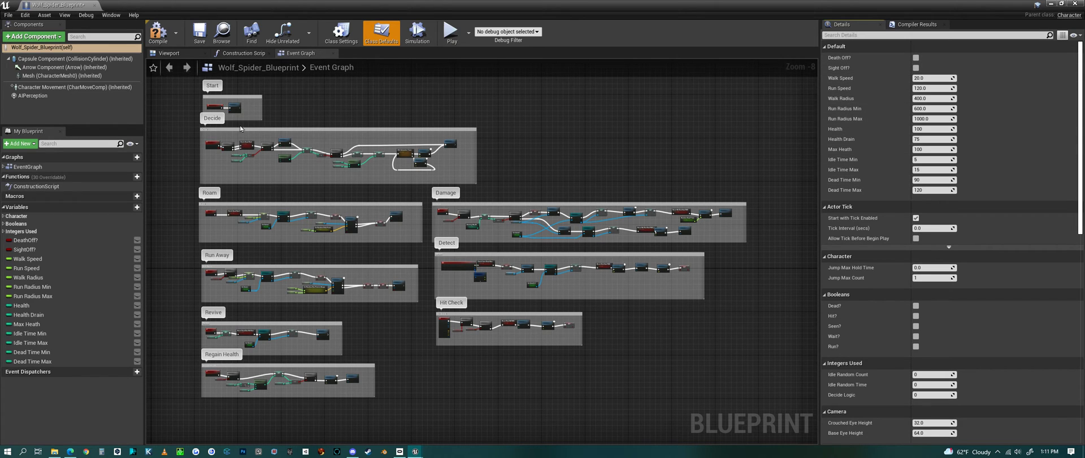
- Inspect the AIPerception component's AI Sight config, including Sight Radius and Lose Sight Radius
left_click(55, 96)
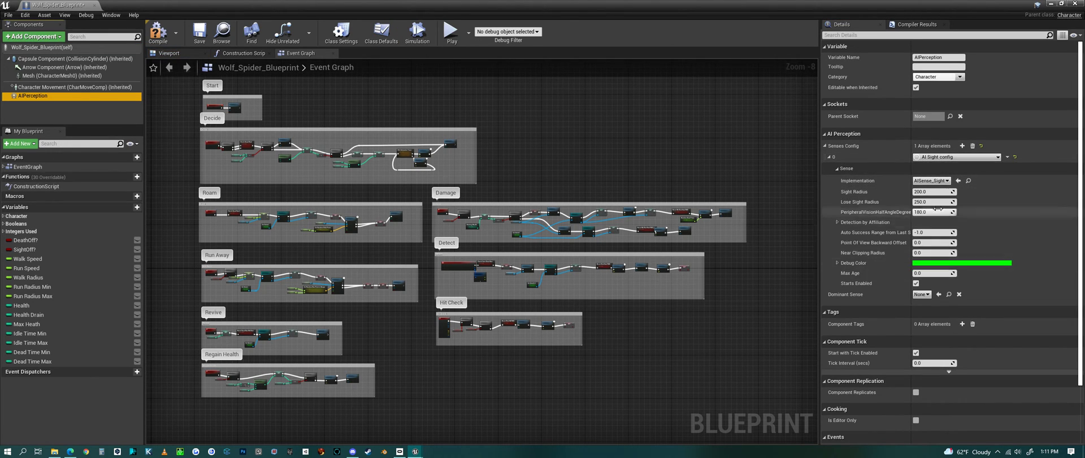
left_click(935, 191)
left_click(935, 201)
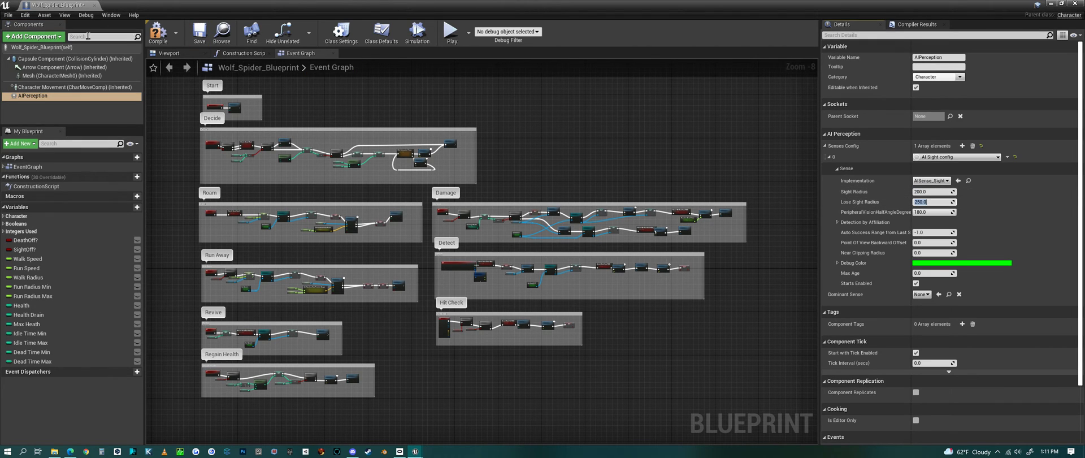
- Review the blueprint's class defaults and the settings of its Mesh, Character Movement and AIPerception components
left_click(41, 48)
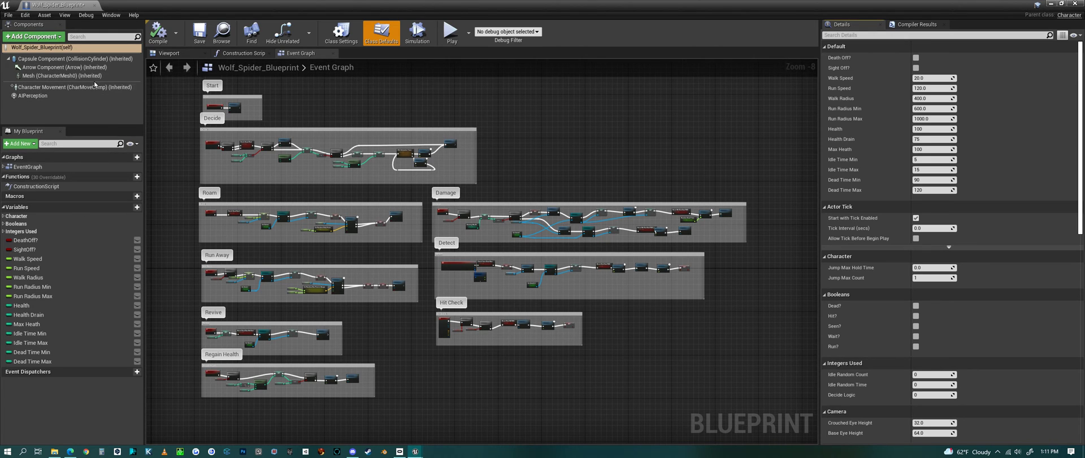
left_click(45, 76)
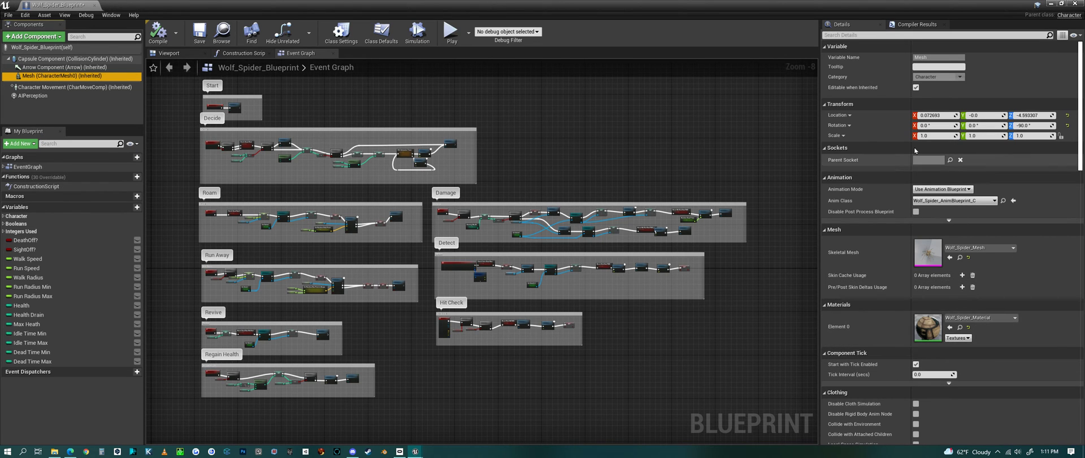
left_click(48, 88)
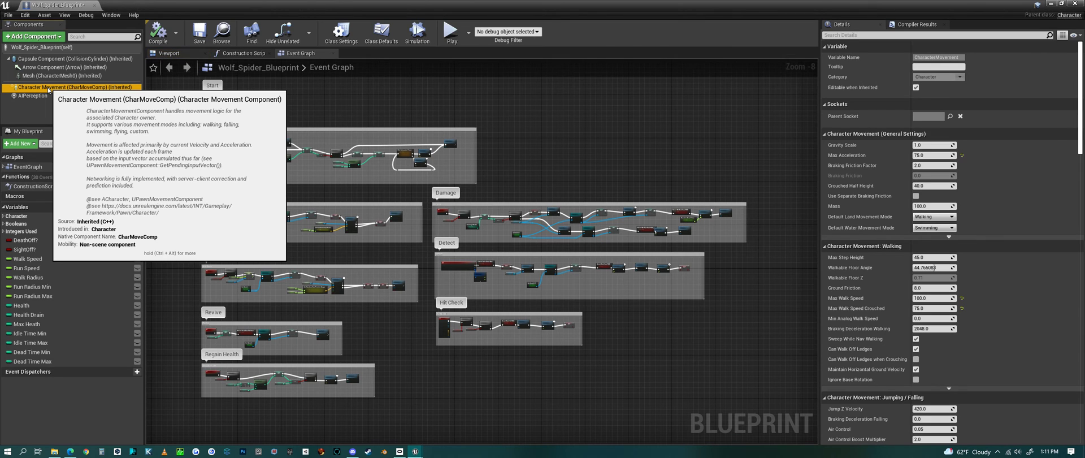
left_click(28, 96)
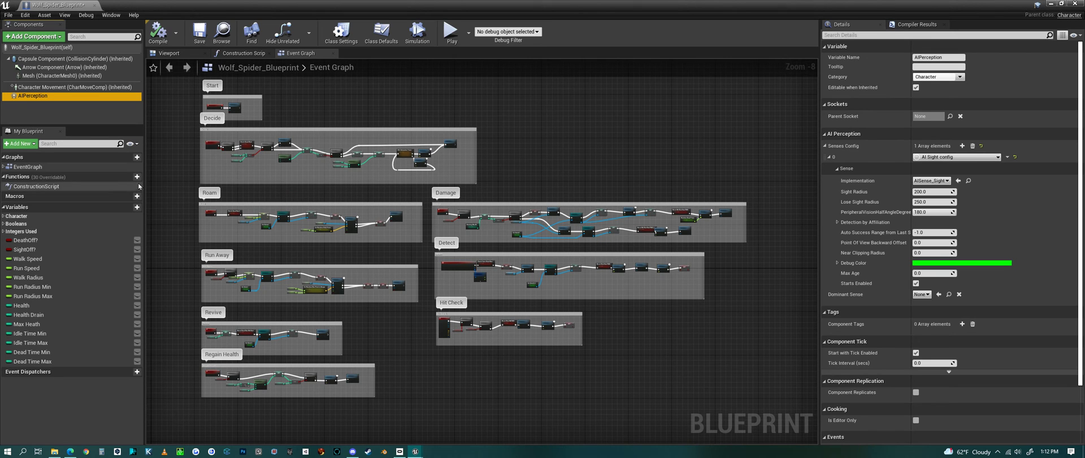
- Highlight the Decide, Roam, Run Away, Revive and Regain Health node groups one after another in the Event Graph
scroll(164, 145, "up", 2)
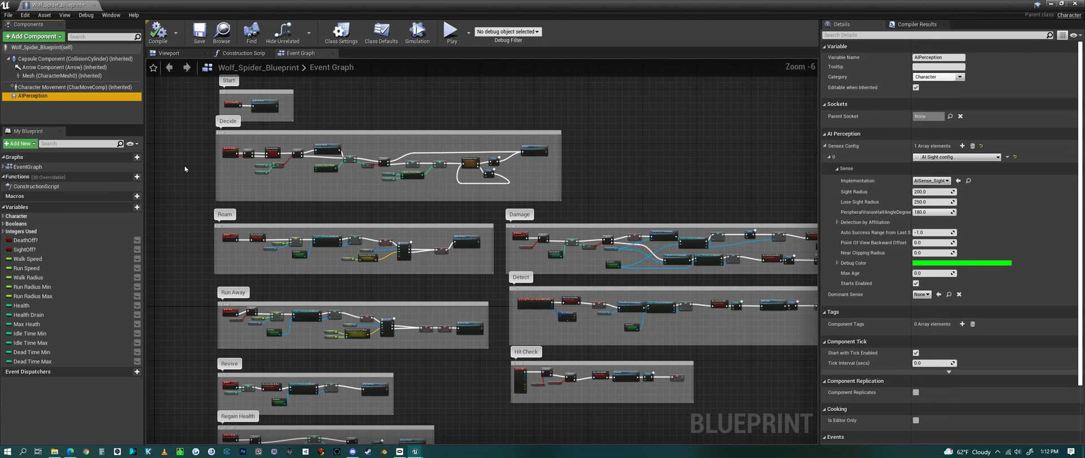
left_click_drag(198, 129, 464, 206)
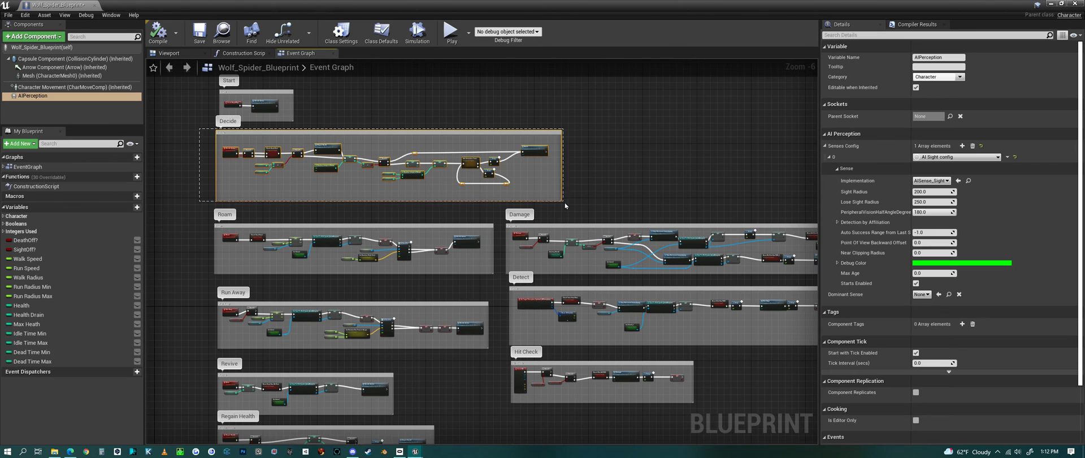
left_click_drag(564, 201, 564, 202)
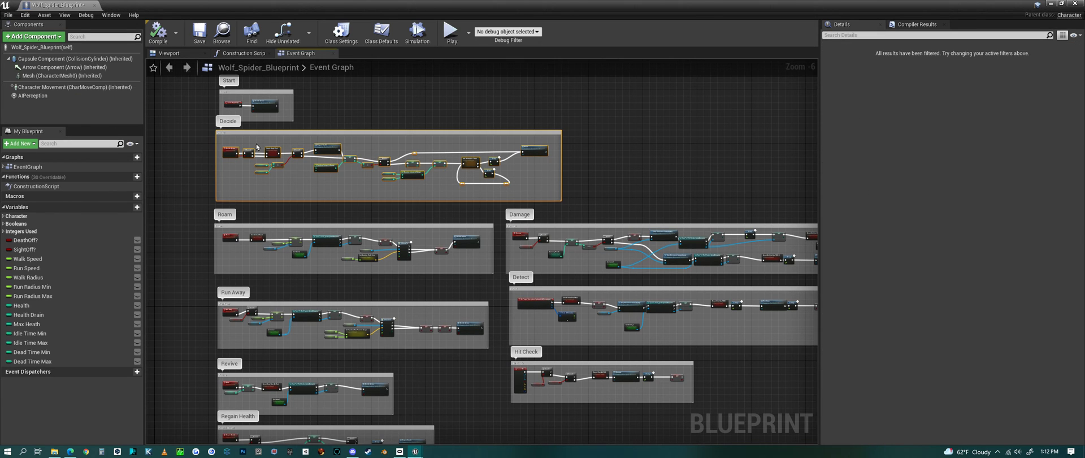
scroll(149, 161, "down", 1)
left_click_drag(193, 215, 459, 269)
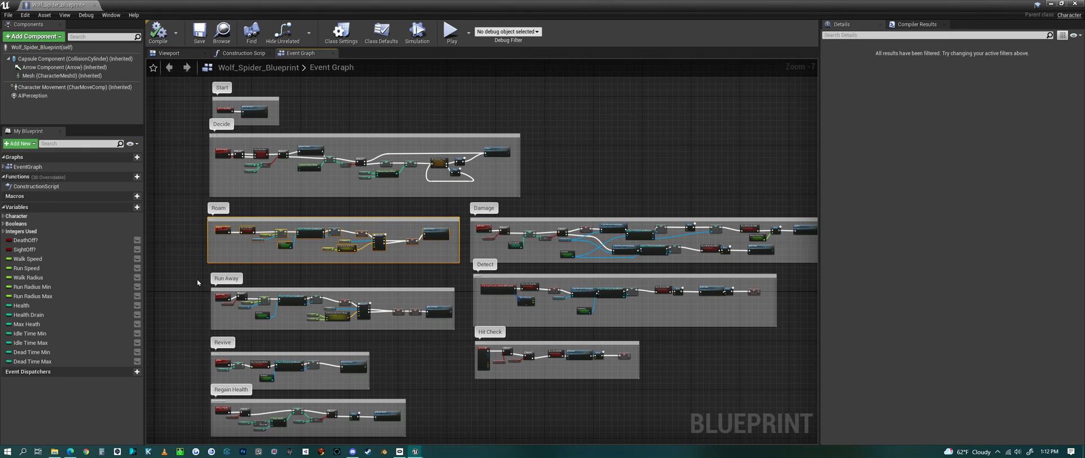
left_click_drag(197, 280, 403, 326)
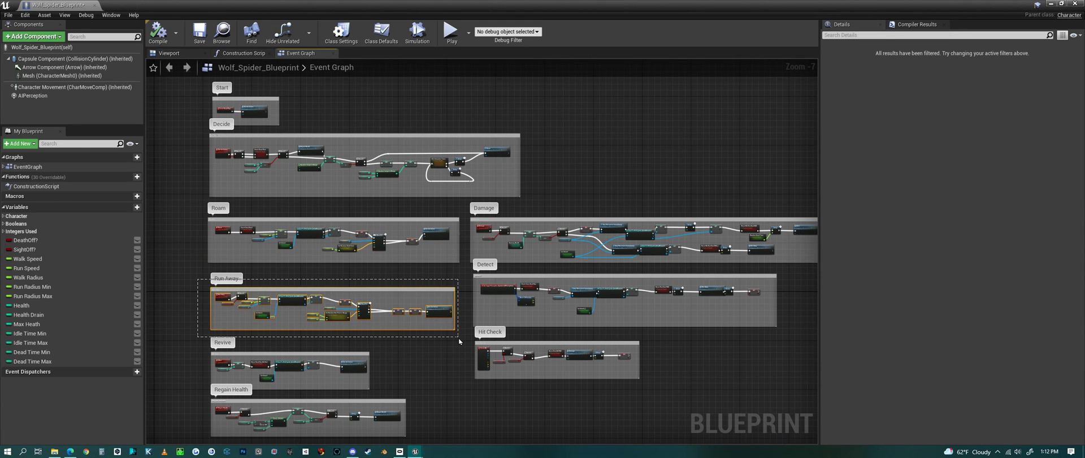
left_click_drag(197, 348, 416, 393)
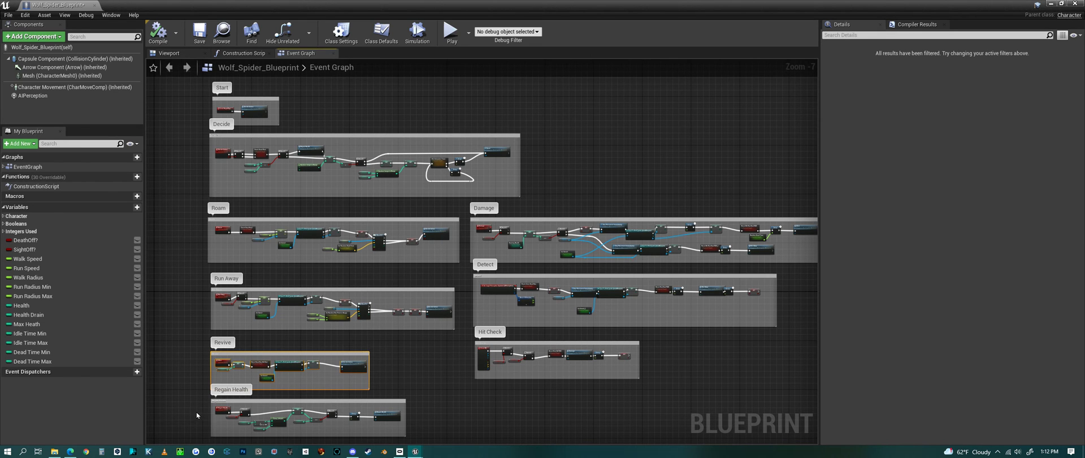
mouse_move(193, 396)
left_mouse_down()
mouse_move(403, 438)
mouse_move(403, 405)
left_mouse_up()
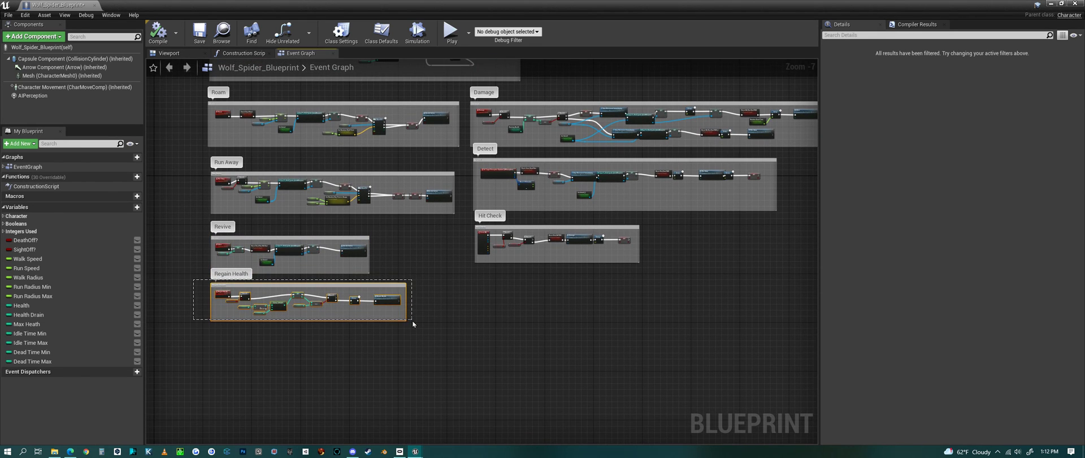
- Highlight the Damage, Detect and Hit Check node groups one after another in the Event Graph and close the blueprint
left_click_drag(412, 320, 412, 320)
scroll(304, 344, "down", 2)
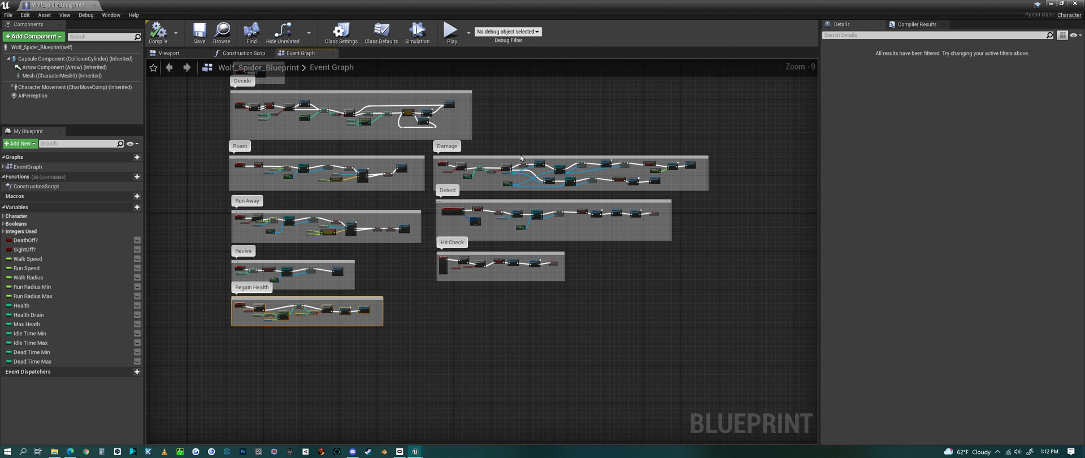
scroll(520, 156, "up", 2)
left_click_drag(404, 152, 747, 197)
left_click_drag(404, 215, 624, 265)
left_click_drag(718, 266, 717, 265)
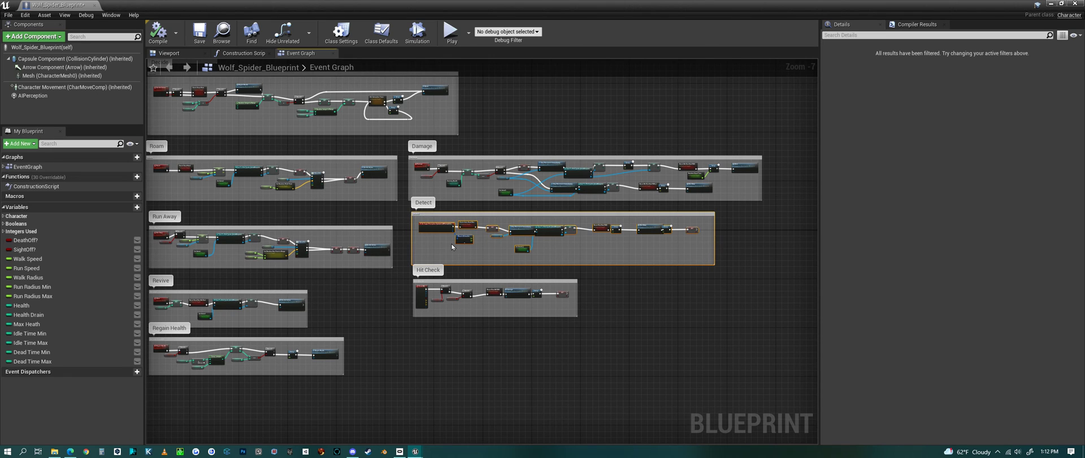
left_click_drag(404, 276, 567, 320)
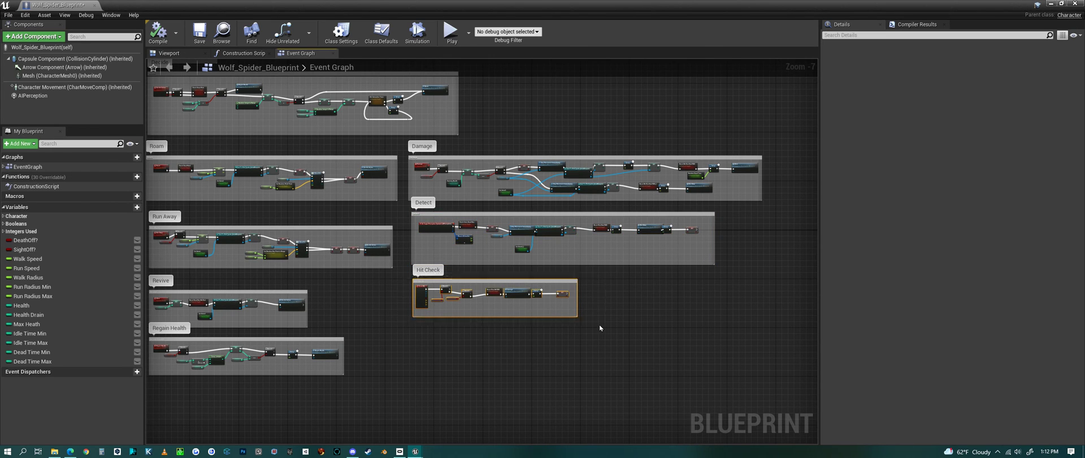
scroll(623, 328, "down", 1)
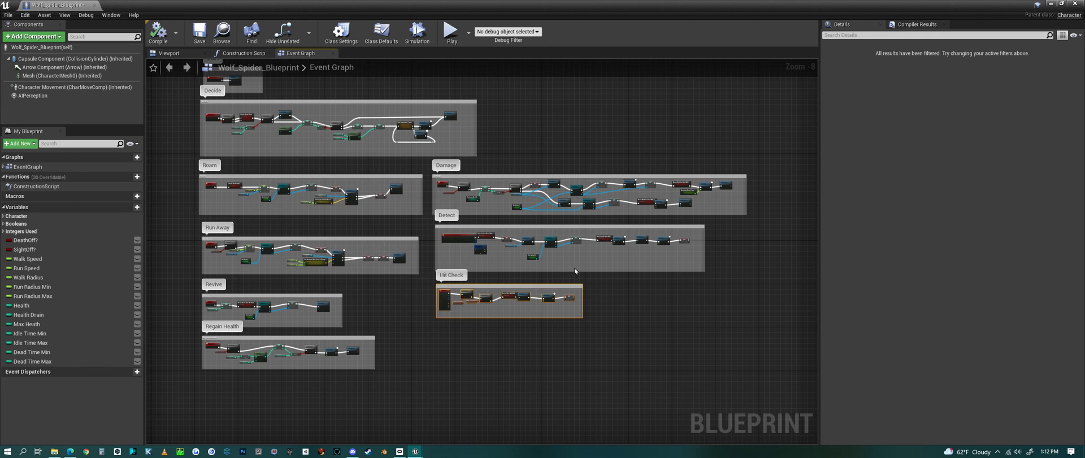
left_click(1075, 4)
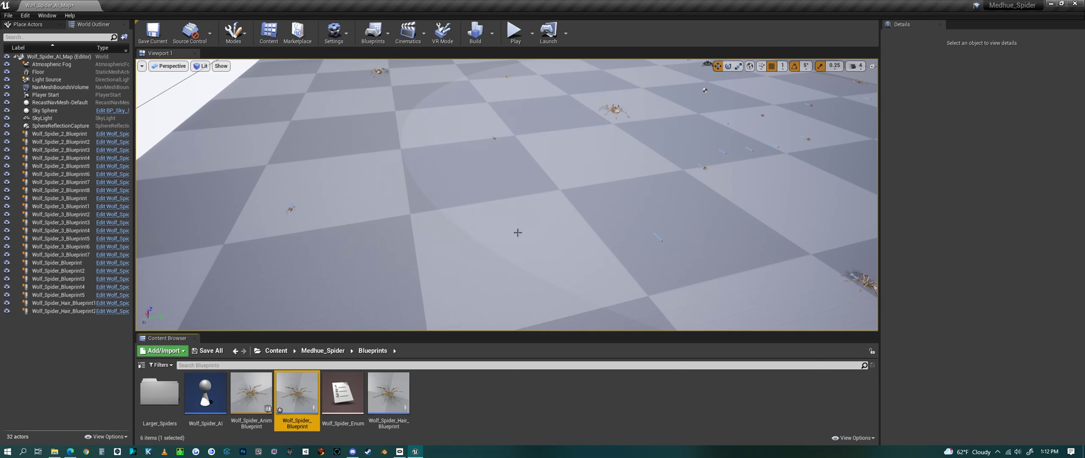
- Place a Wolf_Spider_Hair_Blueprint on the AI map's floor, briefly play the level and stop it
mouse_move(582, 261)
right_mouse_down()
mouse_move(587, 243)
mouse_move(602, 260)
right_mouse_up()
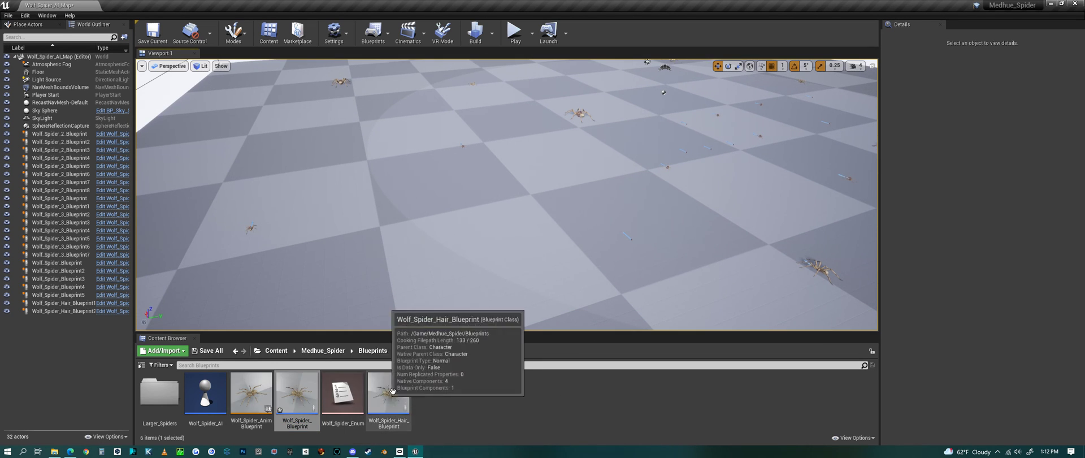
left_click_drag(389, 401, 487, 261)
right_click_drag(525, 292, 546, 306)
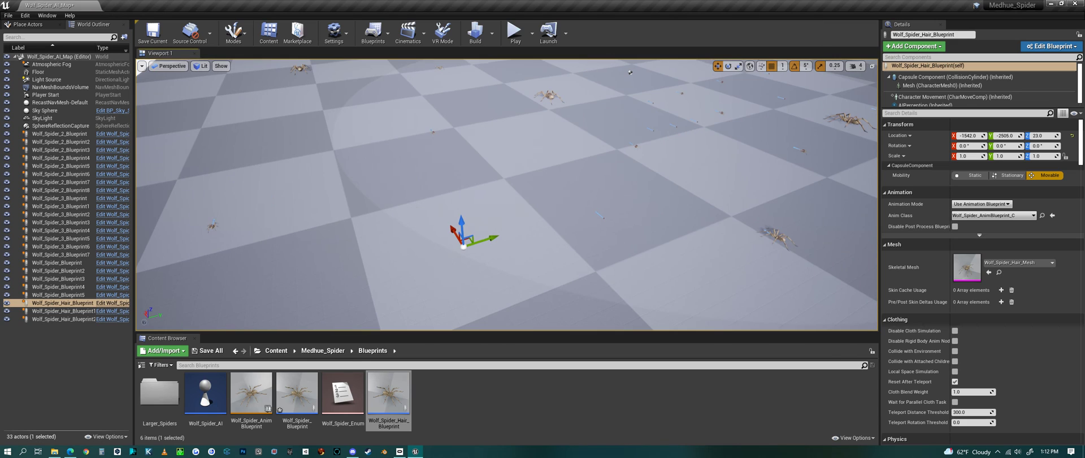
left_click(514, 31)
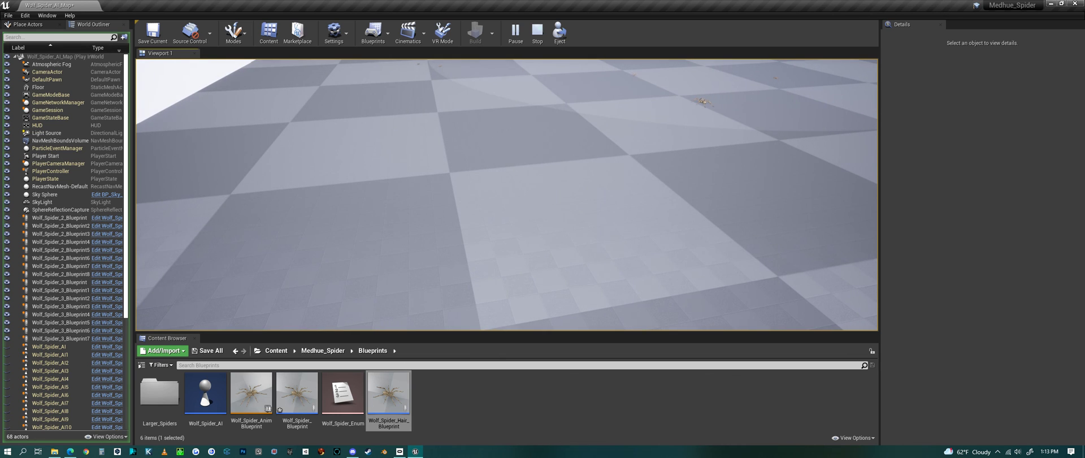
key("Escape")
- Place a Wolf_Spider_4_Blueprint from the Larger_Spiders folder on the open floor of the AI map
double_click(159, 395)
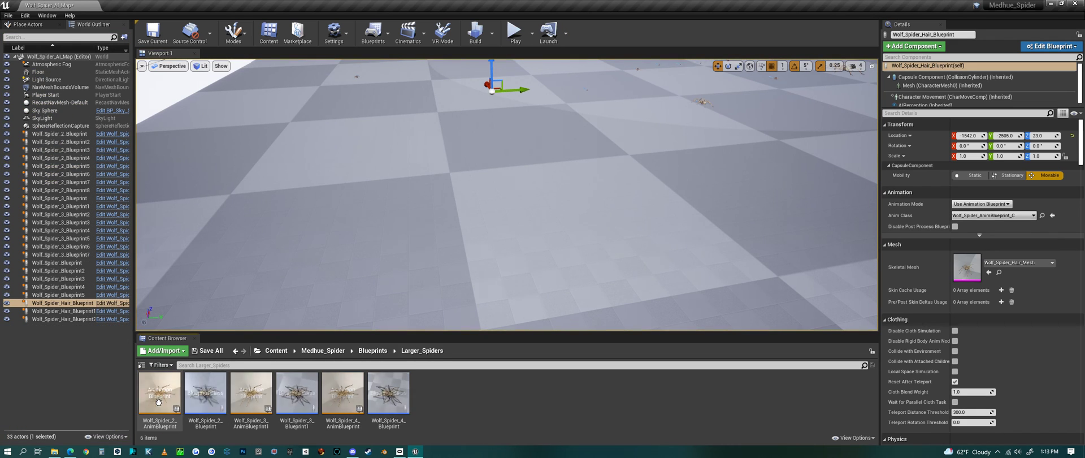
left_click(427, 351)
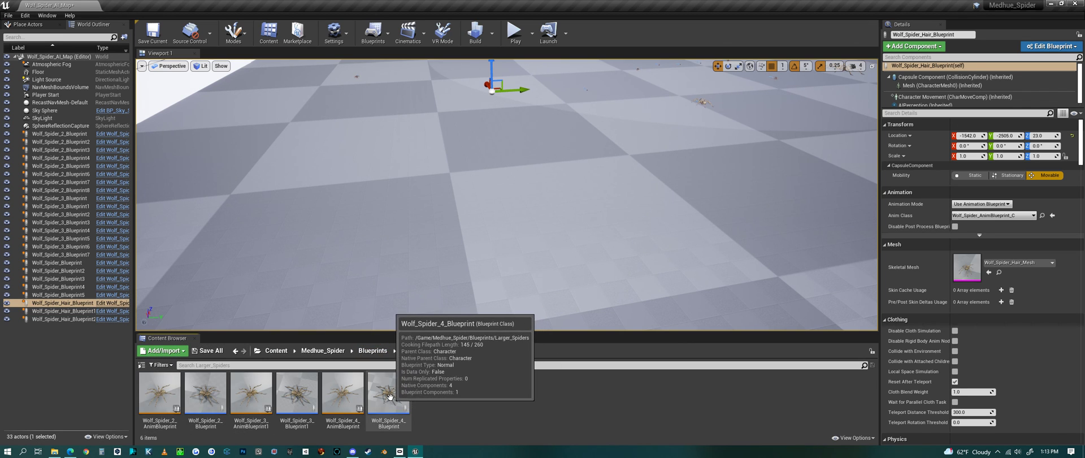
left_click_drag(389, 397, 563, 218)
right_click_drag(641, 276, 588, 252)
key("d")
right_click_drag(780, 226, 557, 275)
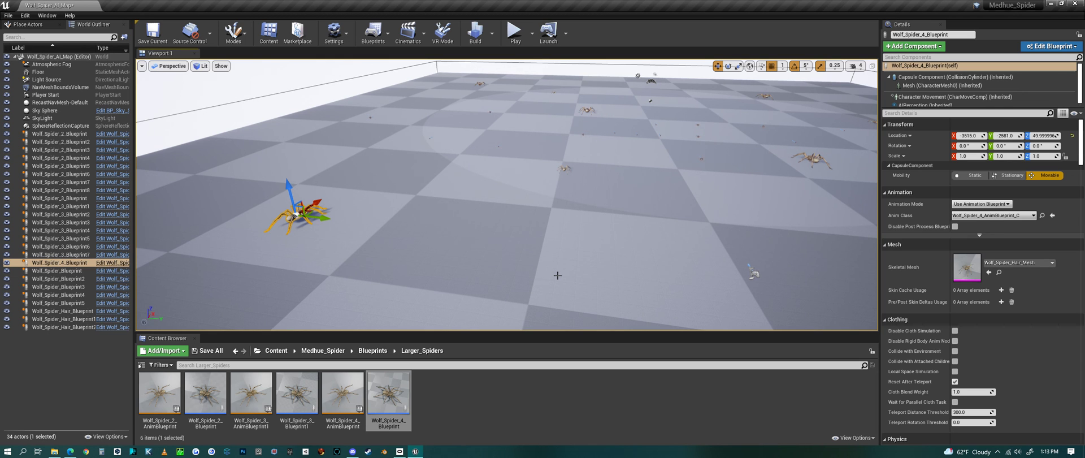
- Examine the placed Wolf_Spider_4_Blueprint spider up close from the front
right_click_drag(516, 248, 643, 268)
key("w")
key("a")
key("w")
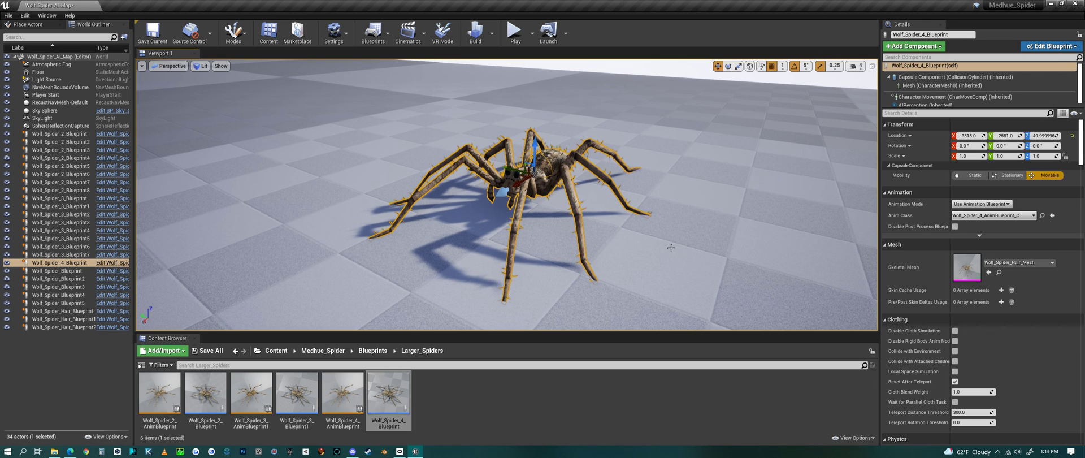